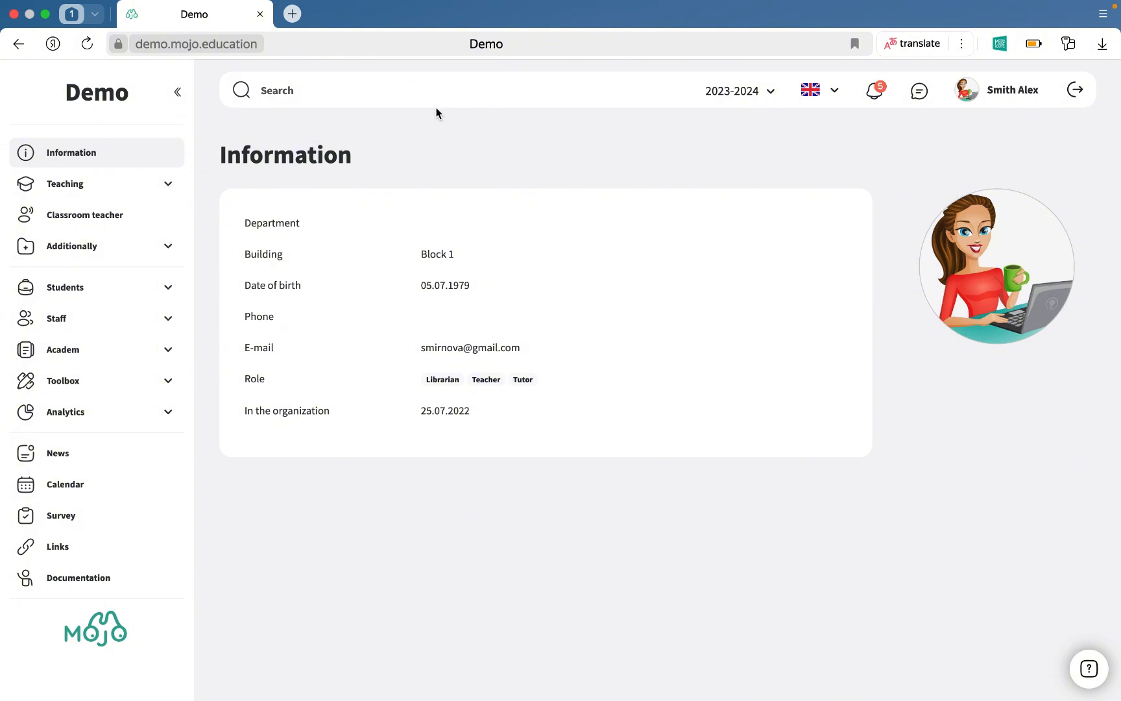
Open Thematic planning under Teaching and start a new plan titled Eng CC.
{"action": "left_click", "coordinate": [140, 189]}
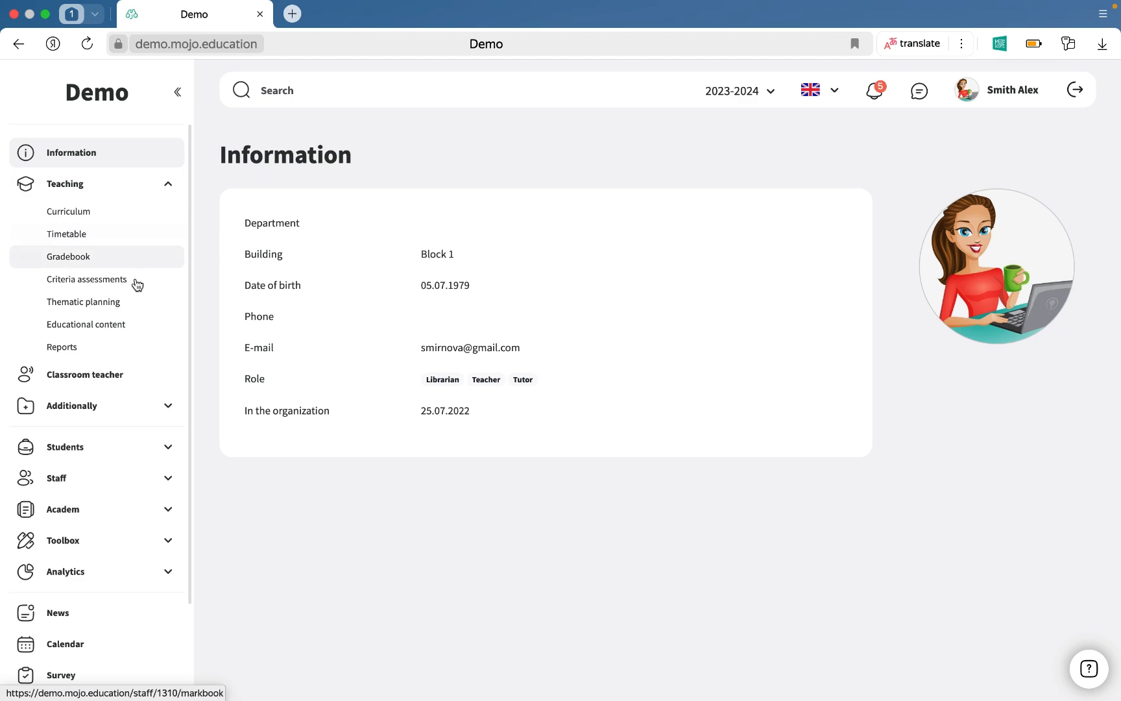
{"action": "left_click", "coordinate": [135, 305]}
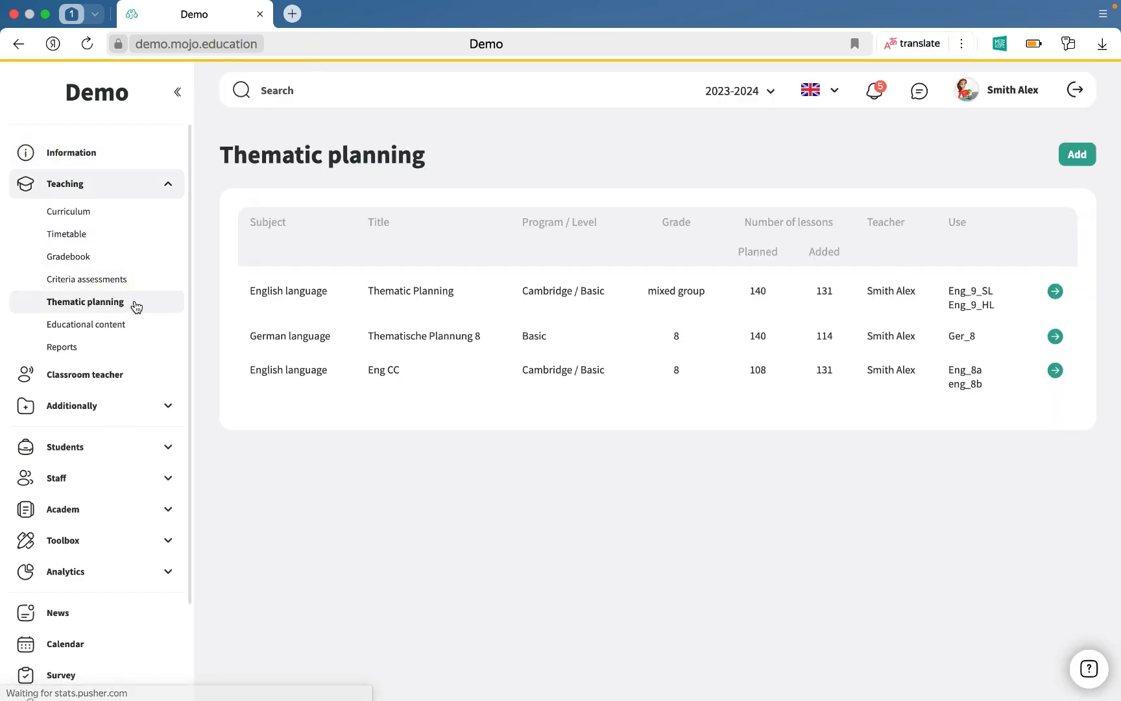
{"action": "left_click", "coordinate": [1078, 155]}
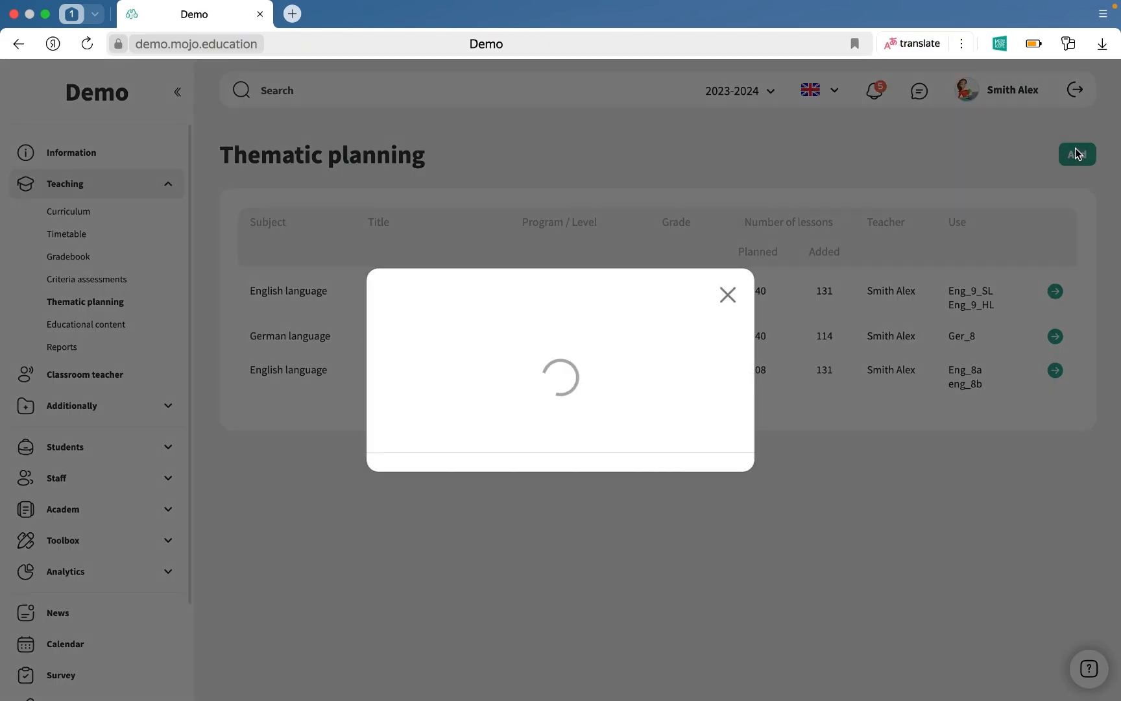
{"action": "left_click", "coordinate": [730, 300]}
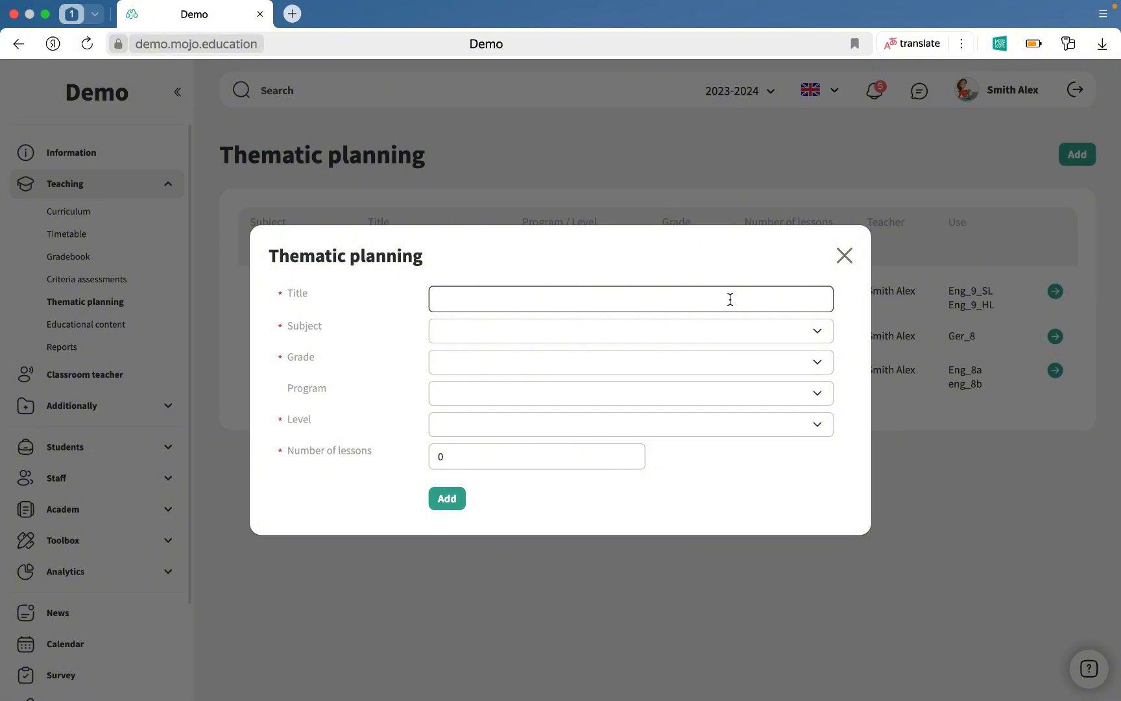
{"action": "type", "text": "Eng CC"}
Set the plan's subject to English language and grade to 8.
{"action": "left_click", "coordinate": [686, 336]}
{"action": "left_click", "coordinate": [675, 366]}
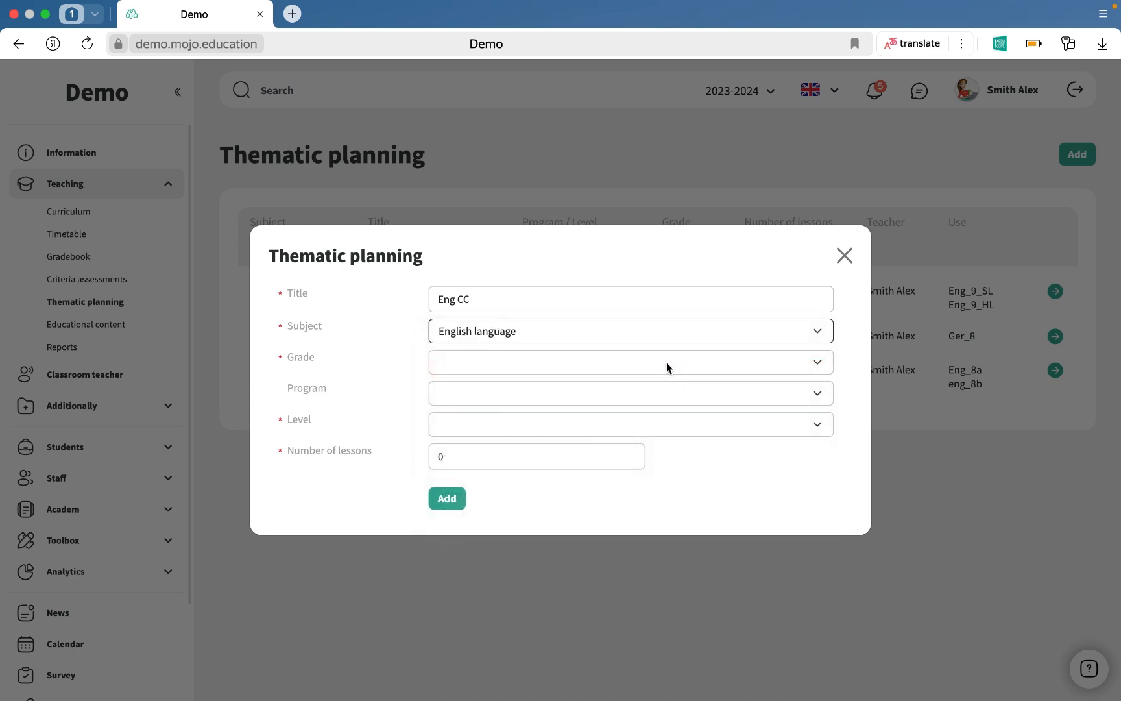
{"action": "left_click", "coordinate": [666, 362]}
{"action": "left_click", "coordinate": [624, 522]}
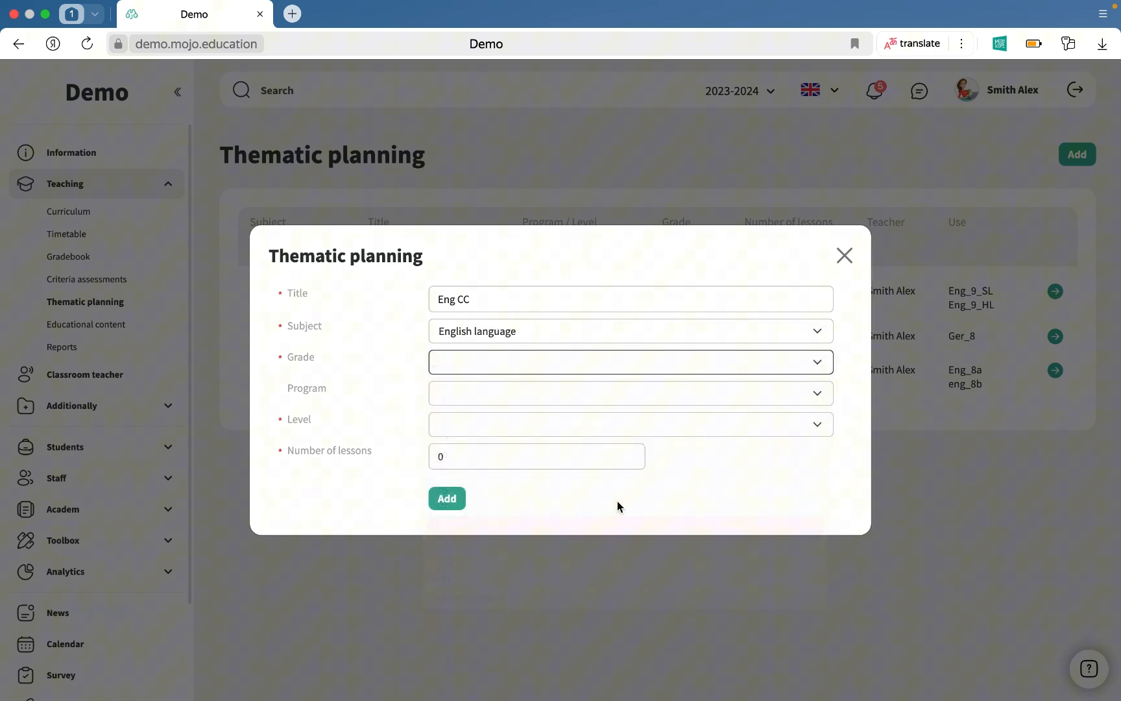
Set the plan's program to Cambridge and level to Basic.
{"action": "left_click", "coordinate": [603, 397]}
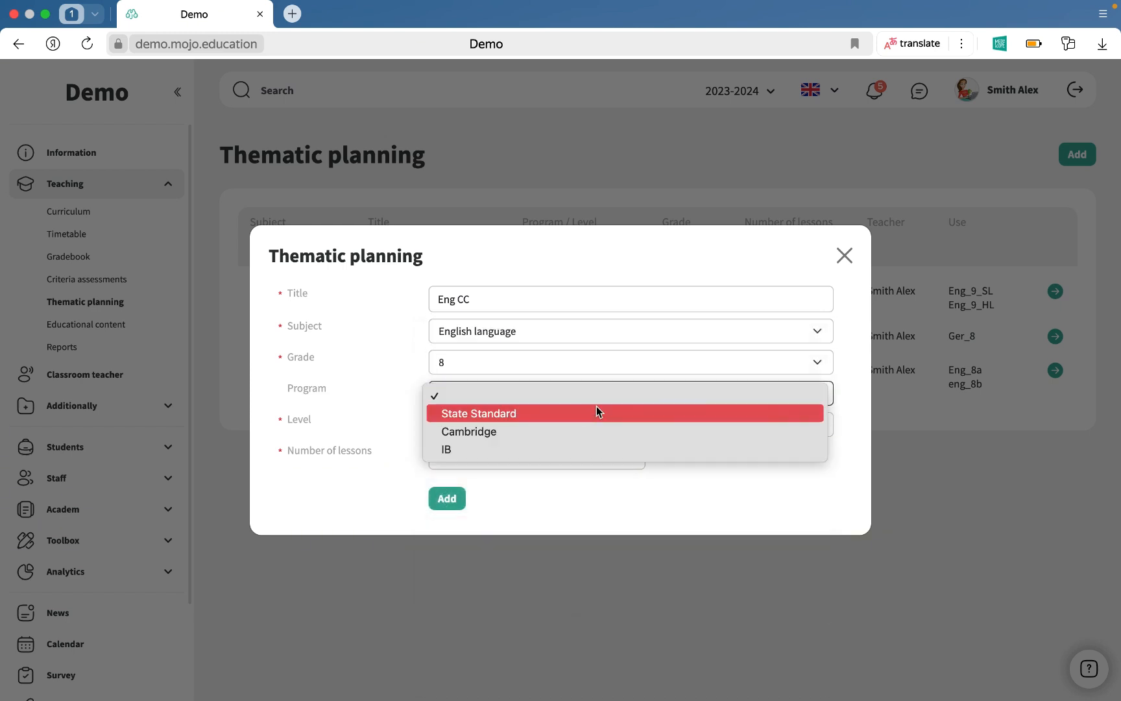
{"action": "left_click", "coordinate": [579, 431]}
{"action": "left_click", "coordinate": [570, 424]}
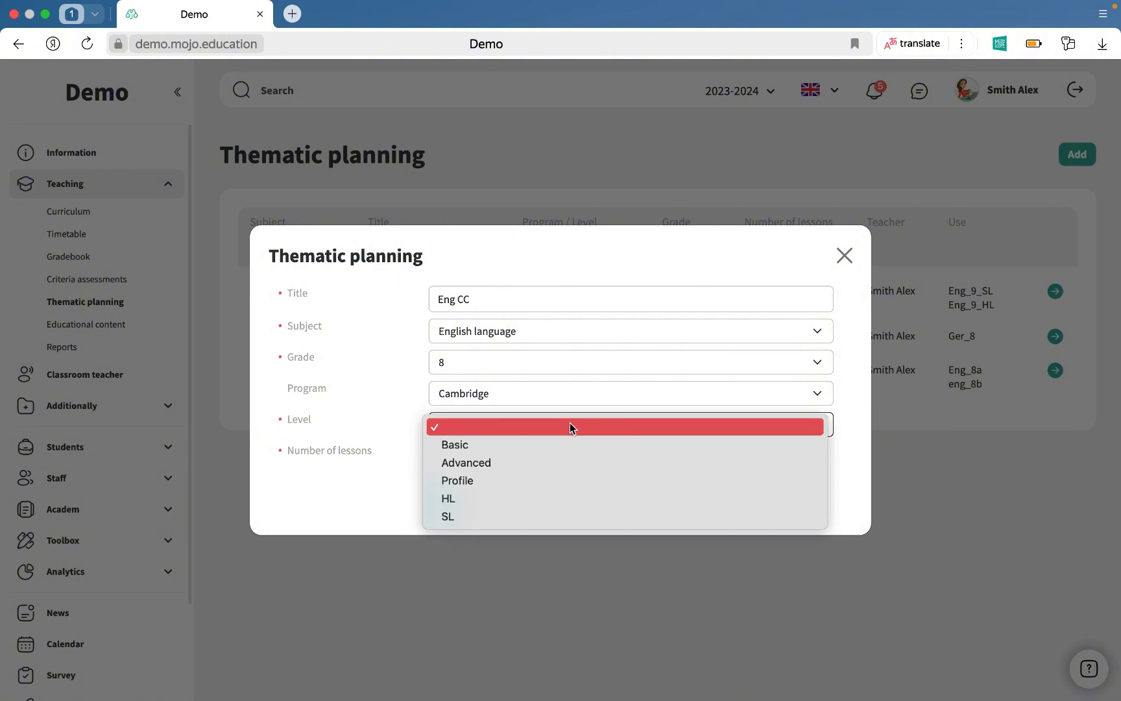
{"action": "left_click", "coordinate": [566, 450]}
Set the number of lessons to 140 and add the plan.
{"action": "left_click", "coordinate": [506, 456]}
{"action": "key", "text": "BackSpace"}
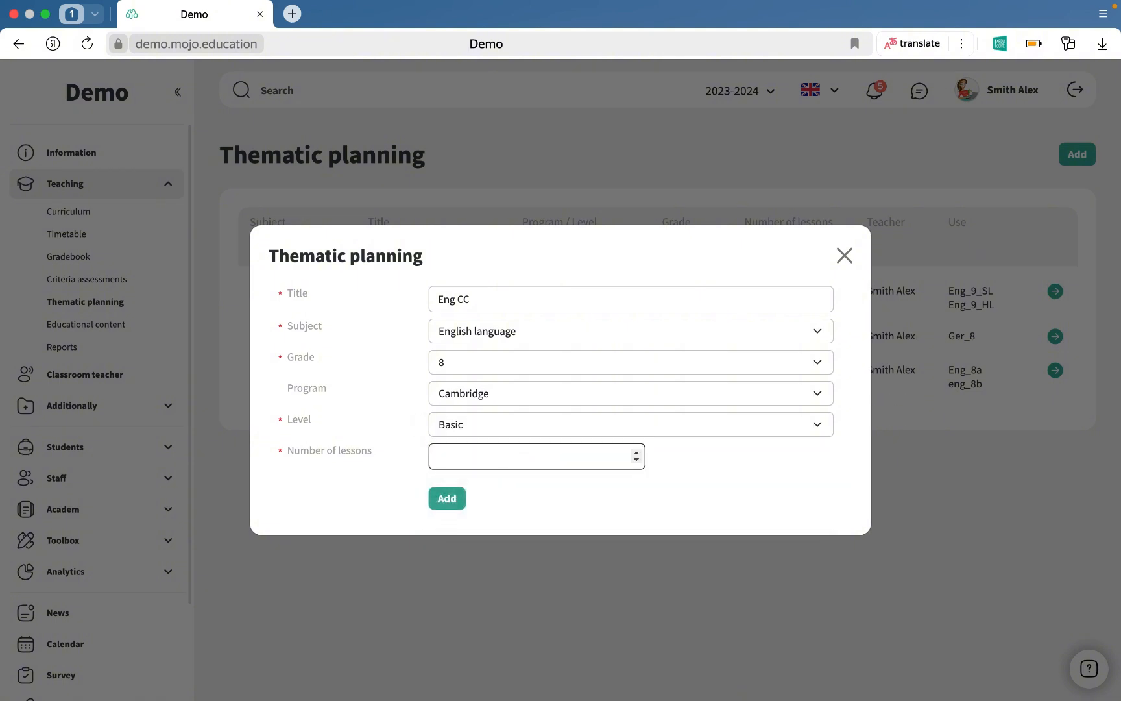
{"action": "type", "text": "140"}
{"action": "left_click", "coordinate": [437, 498]}
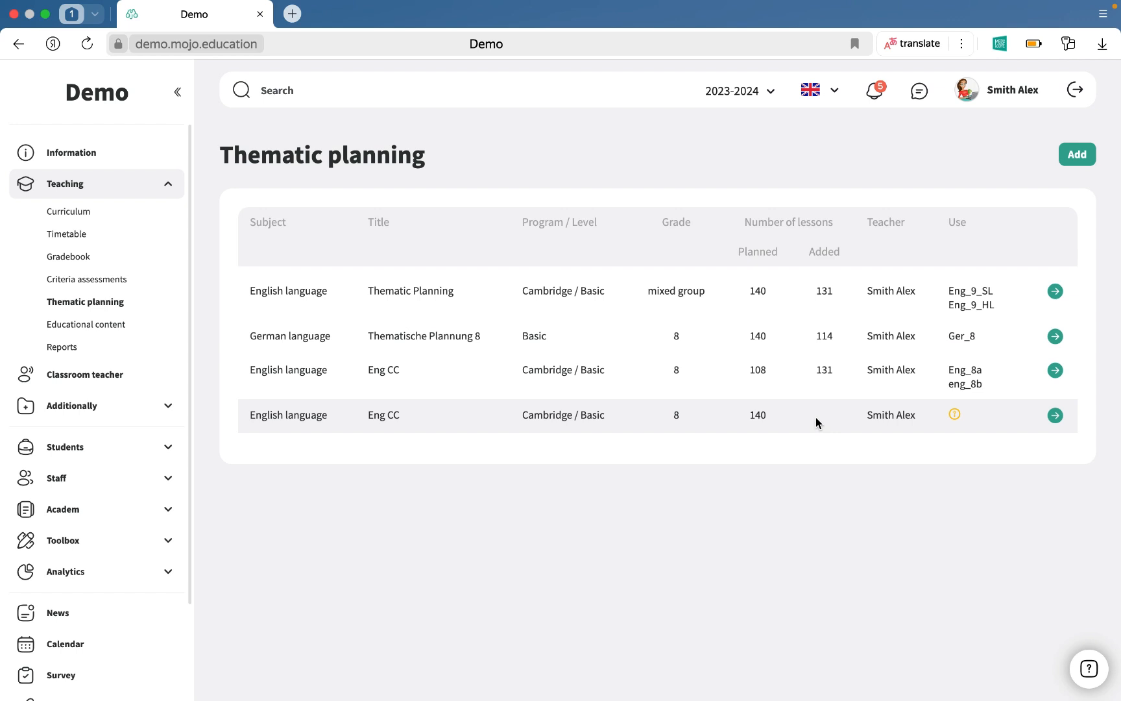
Open the new Eng CC plan and add a module named Unit 1.
{"action": "left_click", "coordinate": [1055, 416]}
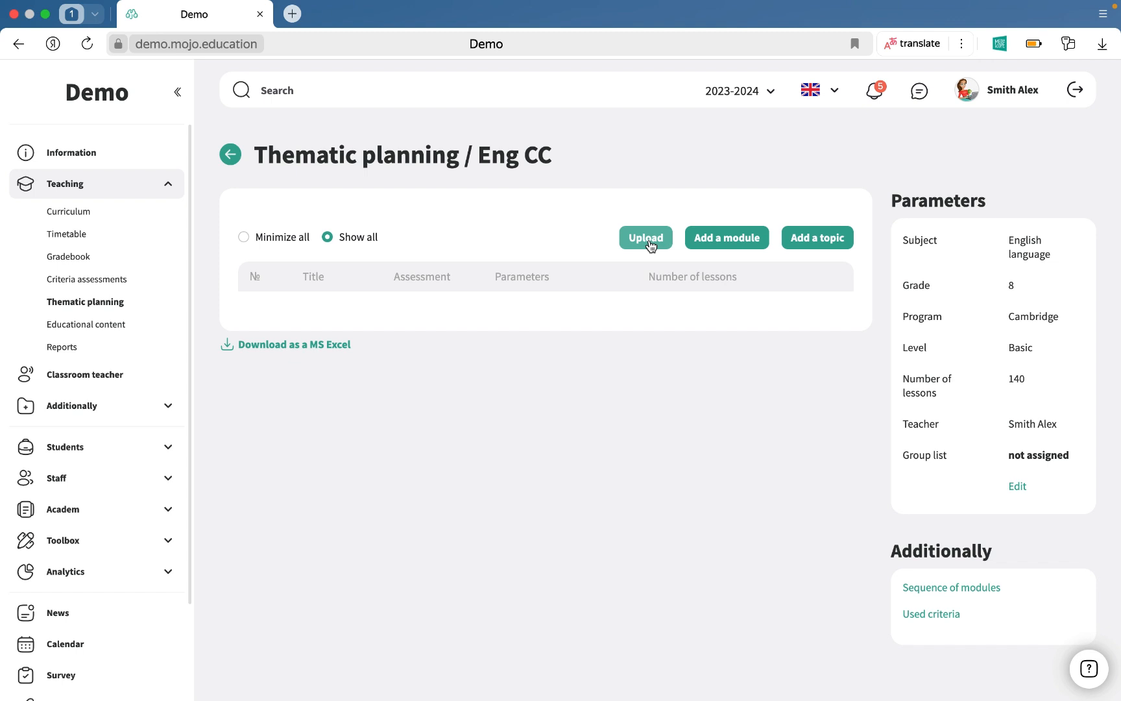
{"action": "left_click", "coordinate": [741, 244]}
{"action": "left_click", "coordinate": [644, 362]}
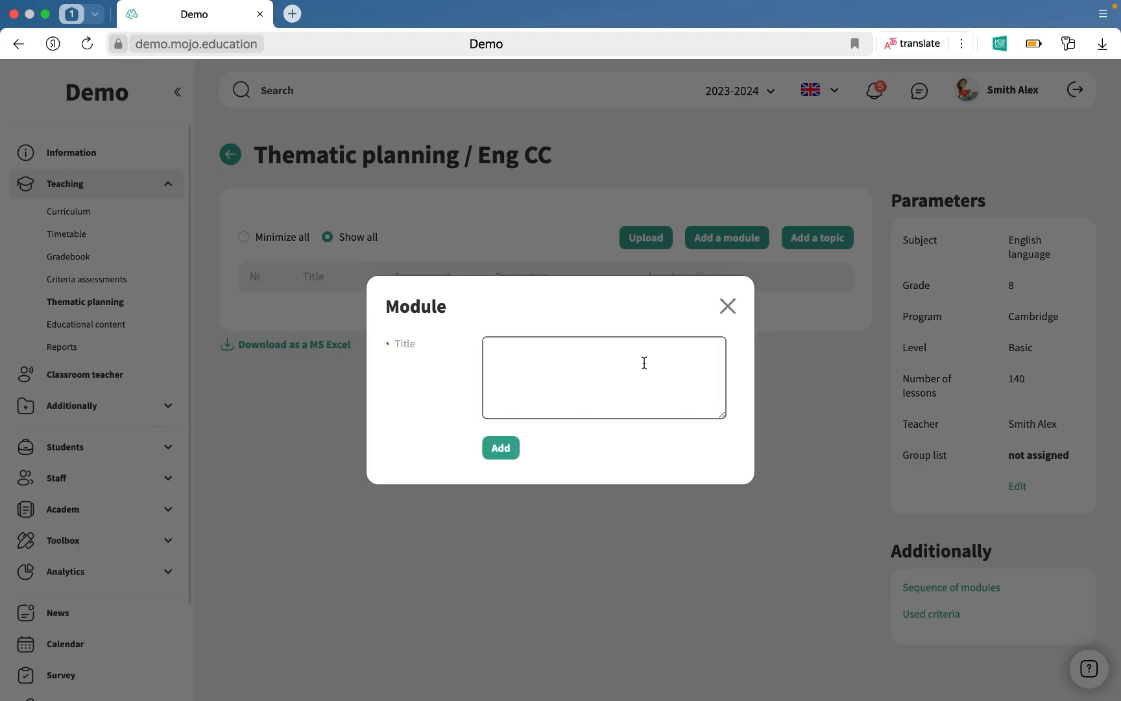
{"action": "type", "text": "Unit 1"}
{"action": "left_click", "coordinate": [500, 451]}
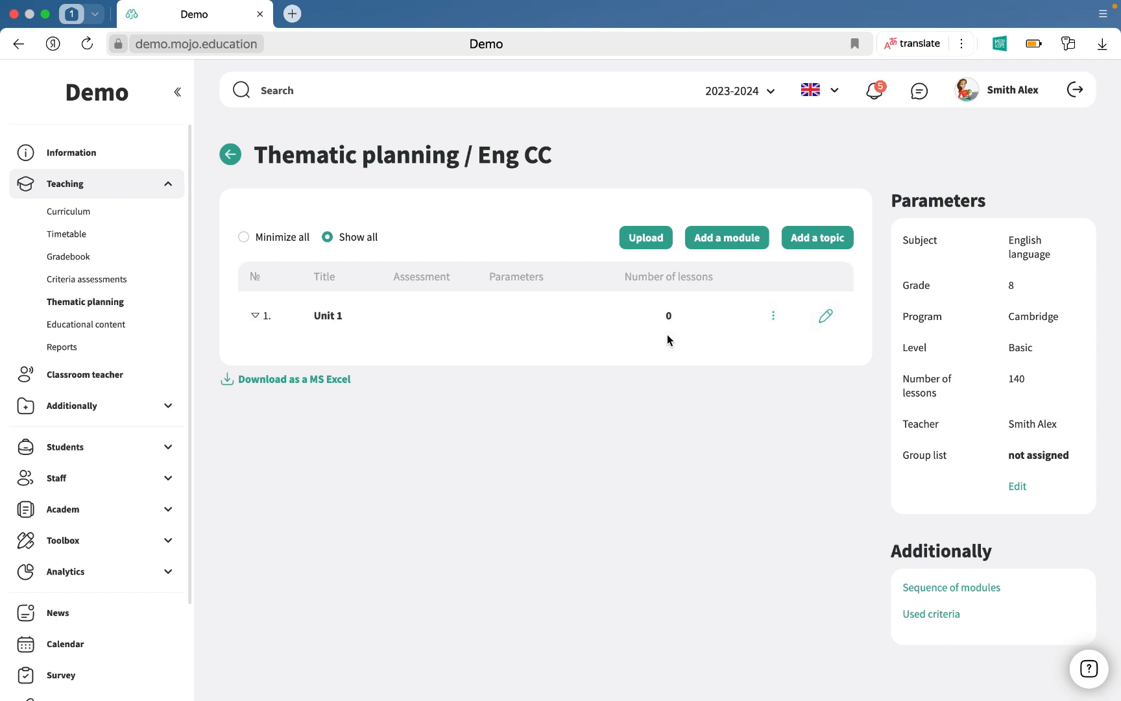
Add a topic to Unit 1 by pasting the title "Introduction. Getting to know each other" with 1 lesson.
{"action": "left_click", "coordinate": [816, 249]}
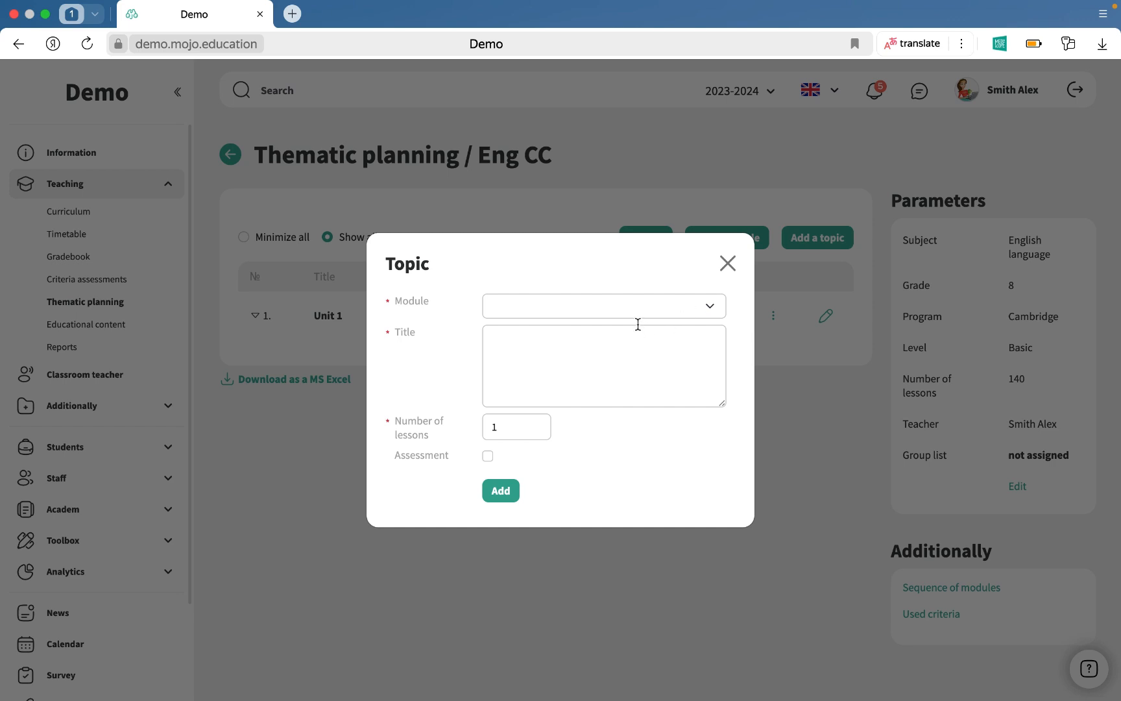
{"action": "left_click", "coordinate": [635, 306]}
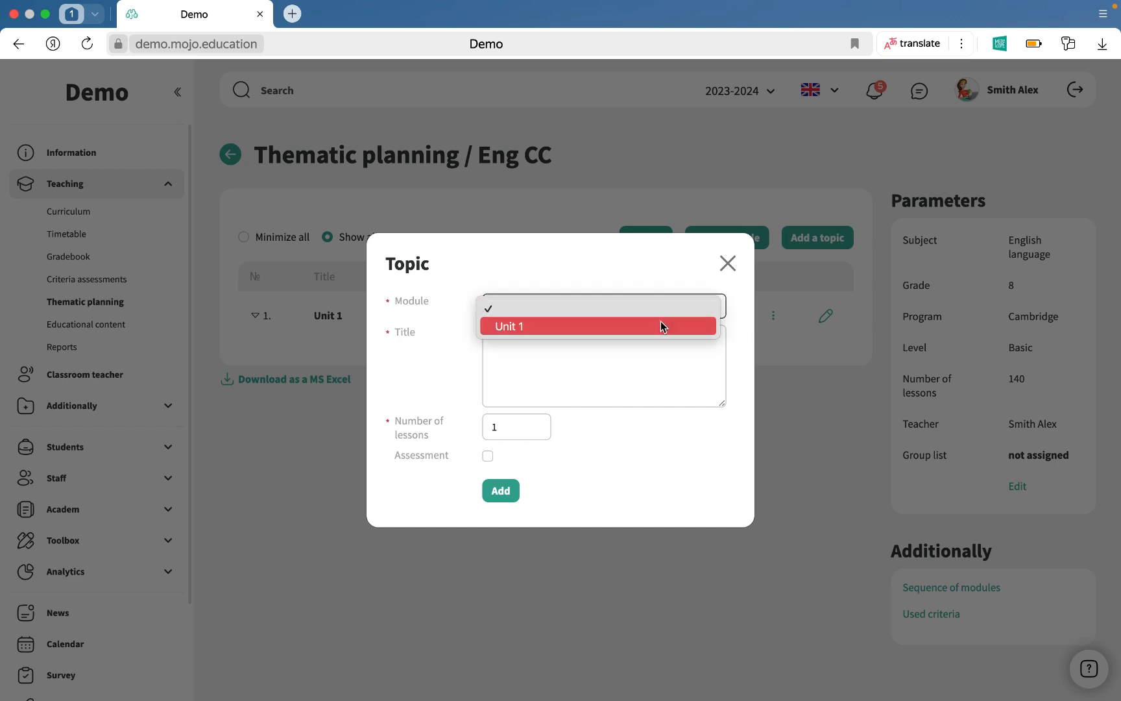
{"action": "left_click", "coordinate": [658, 325]}
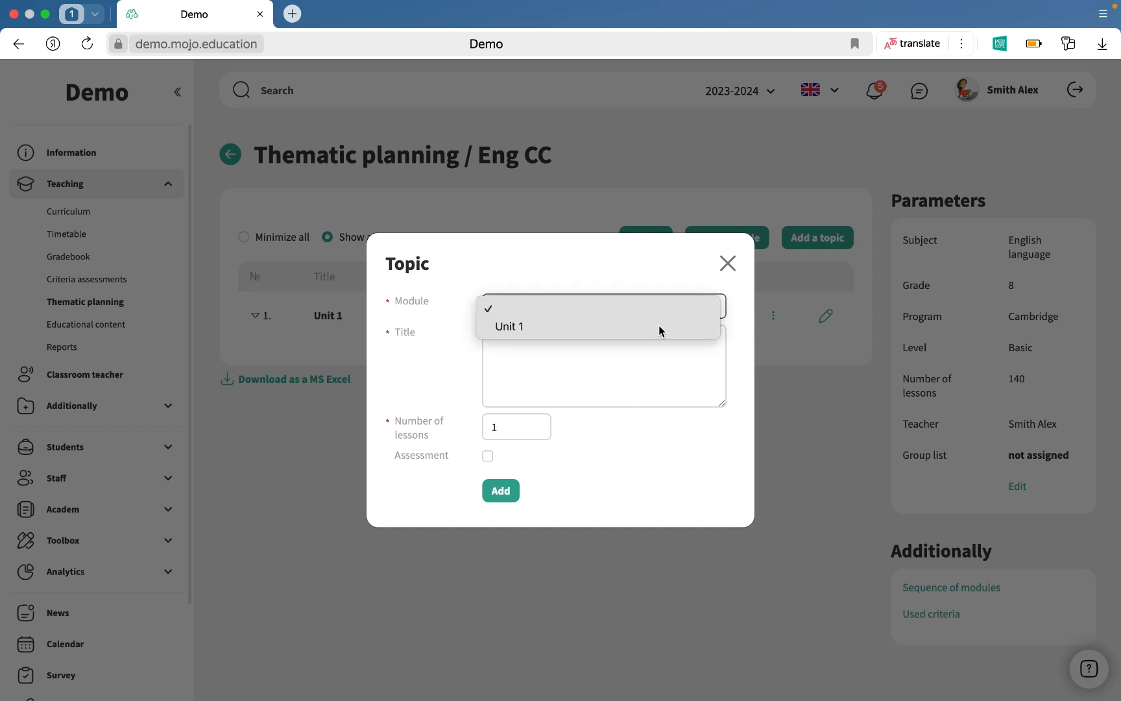
{"action": "right_click", "coordinate": [621, 363]}
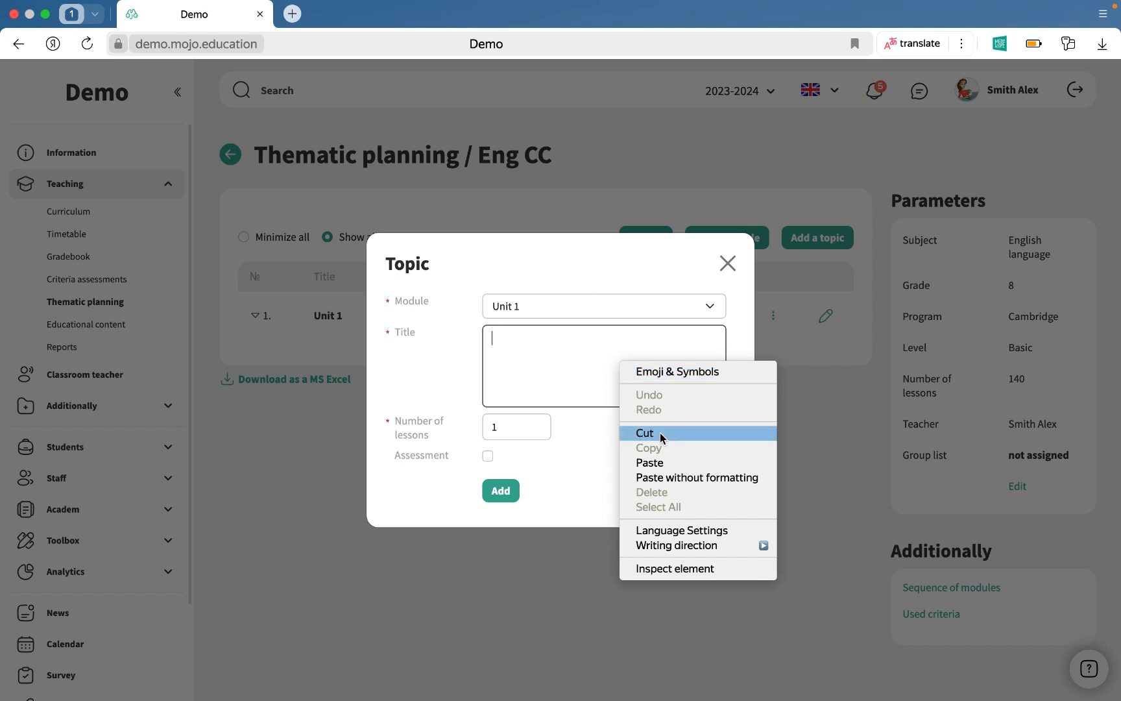
{"action": "left_click", "coordinate": [657, 464]}
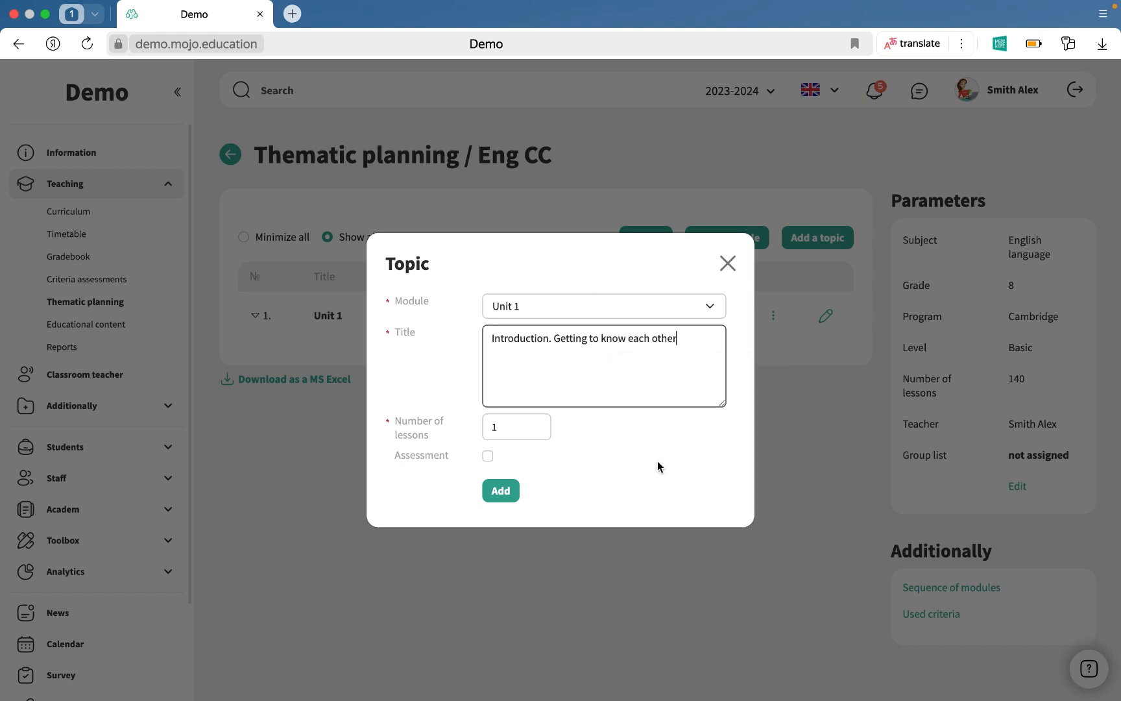
{"action": "left_click", "coordinate": [527, 430]}
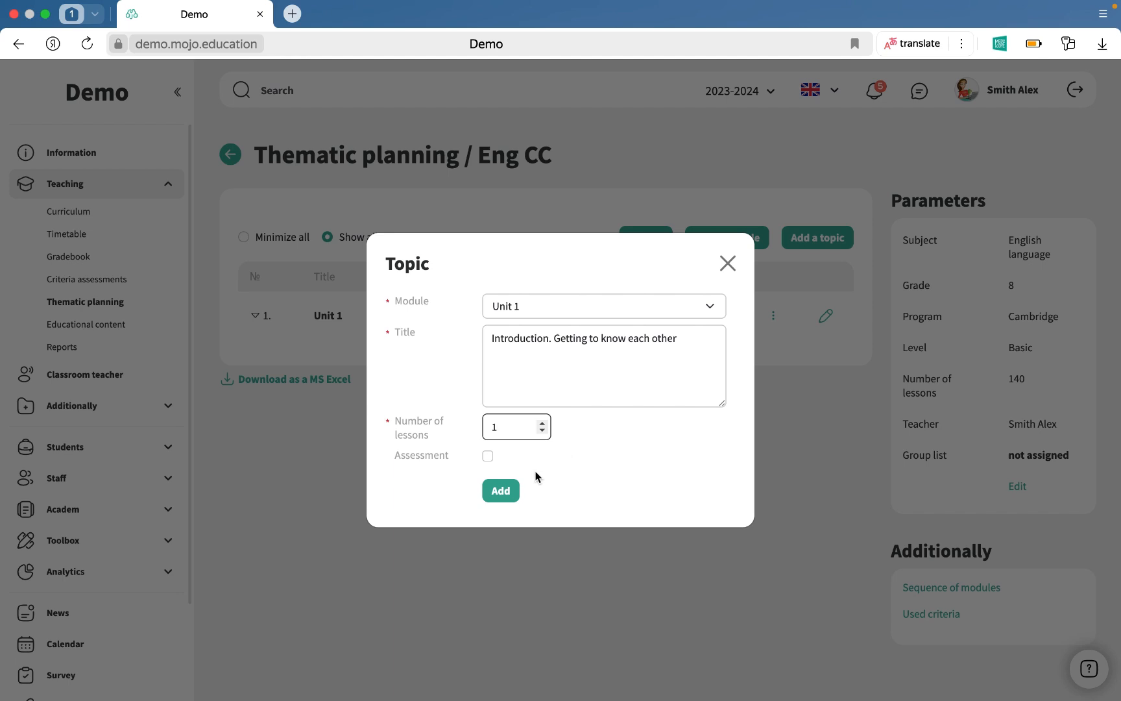
{"action": "left_click", "coordinate": [509, 493]}
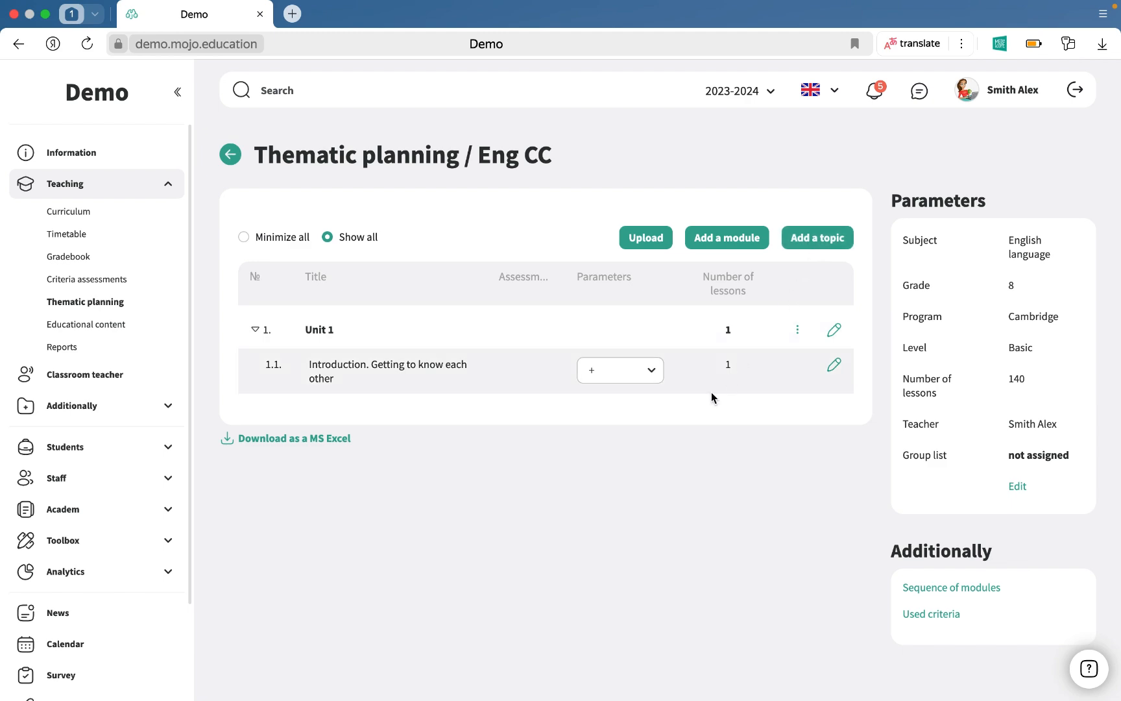
Edit the Introduction topic and set its number of lessons to 2.
{"action": "left_click", "coordinate": [835, 367]}
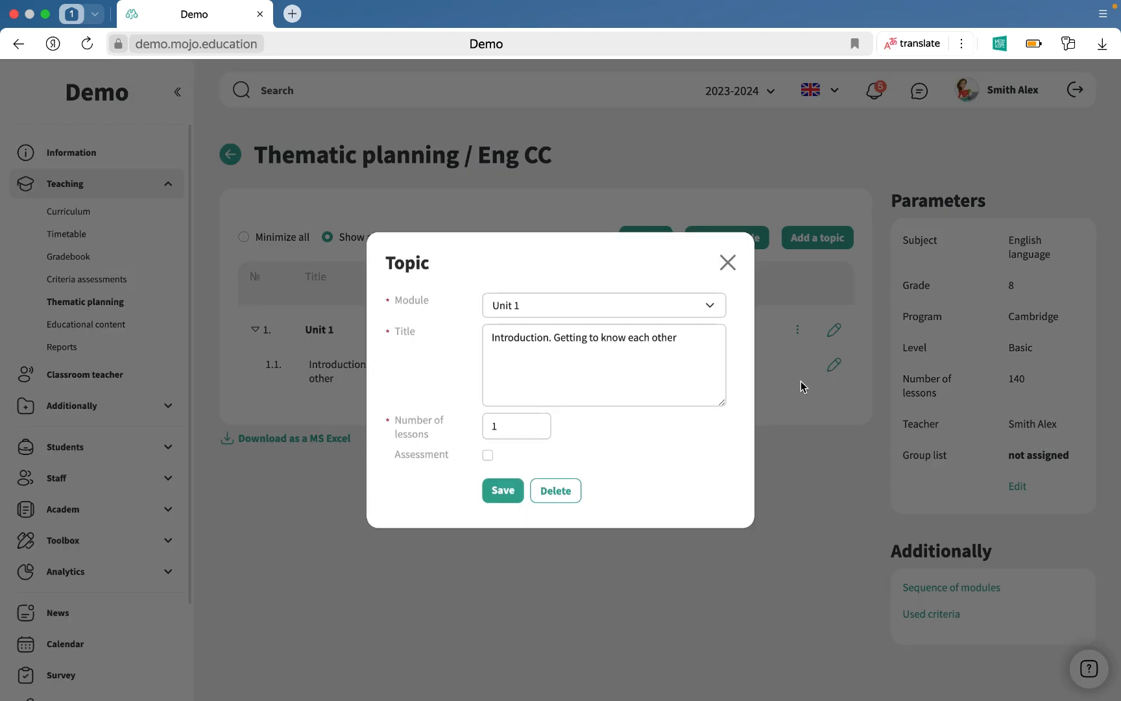
{"action": "left_click", "coordinate": [712, 308]}
{"action": "left_click", "coordinate": [735, 314]}
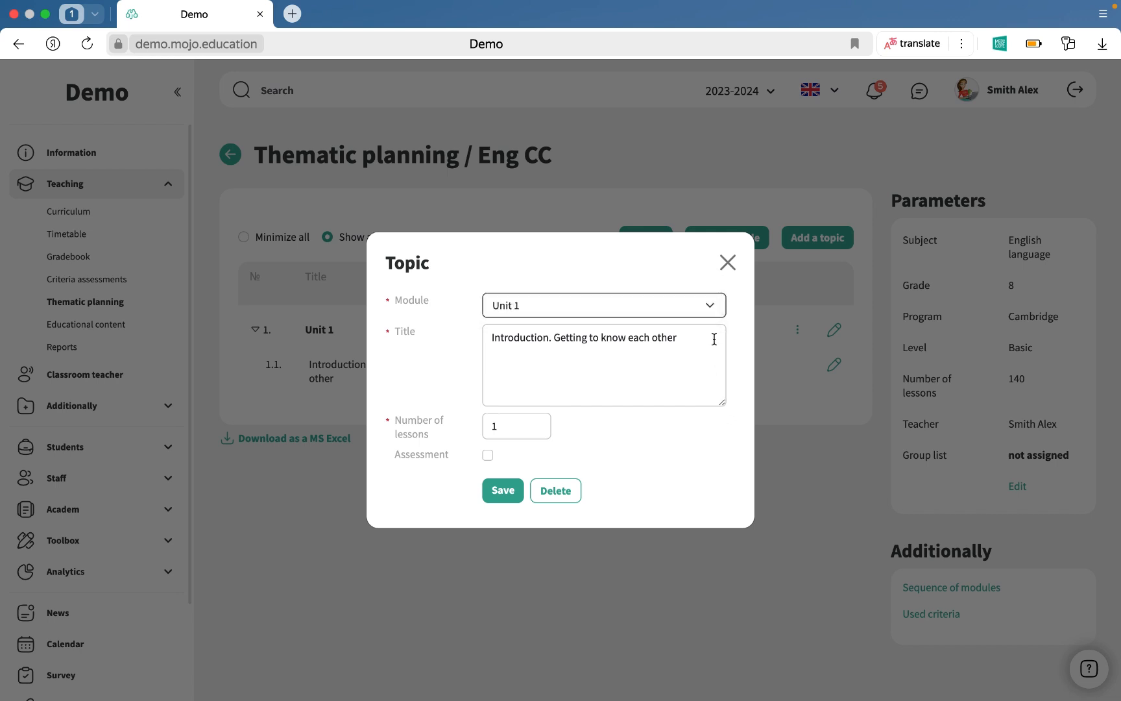
{"action": "left_click", "coordinate": [707, 346]}
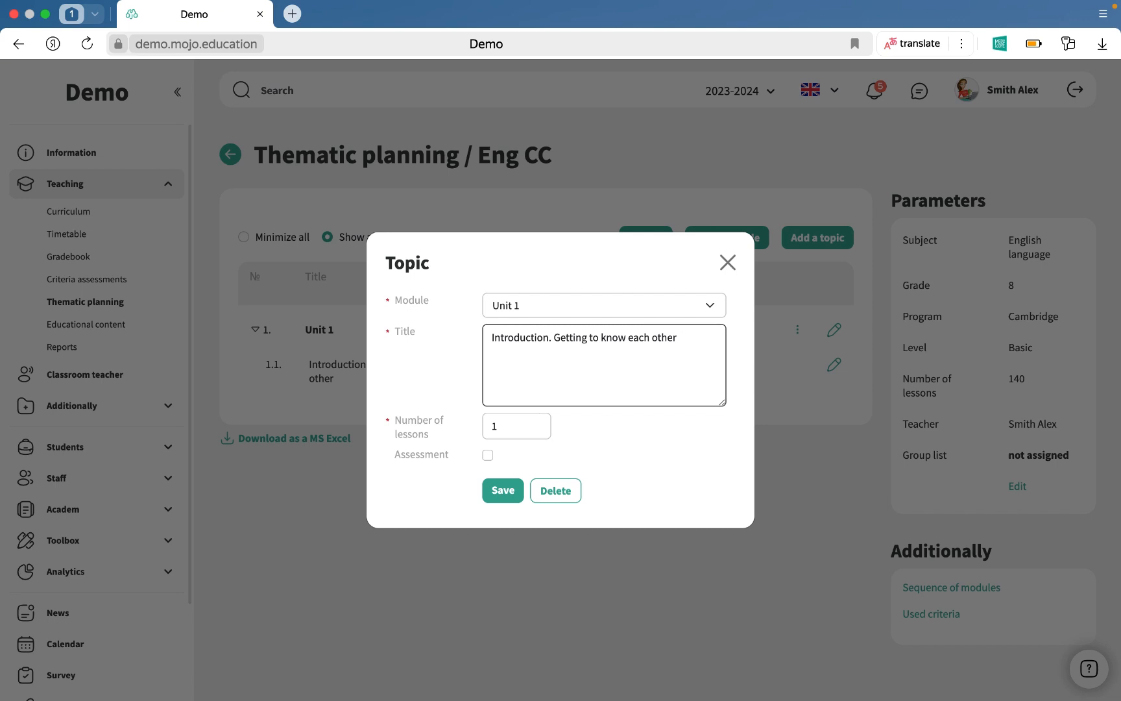
{"action": "left_click", "coordinate": [534, 424]}
{"action": "key", "text": "BackSpace"}
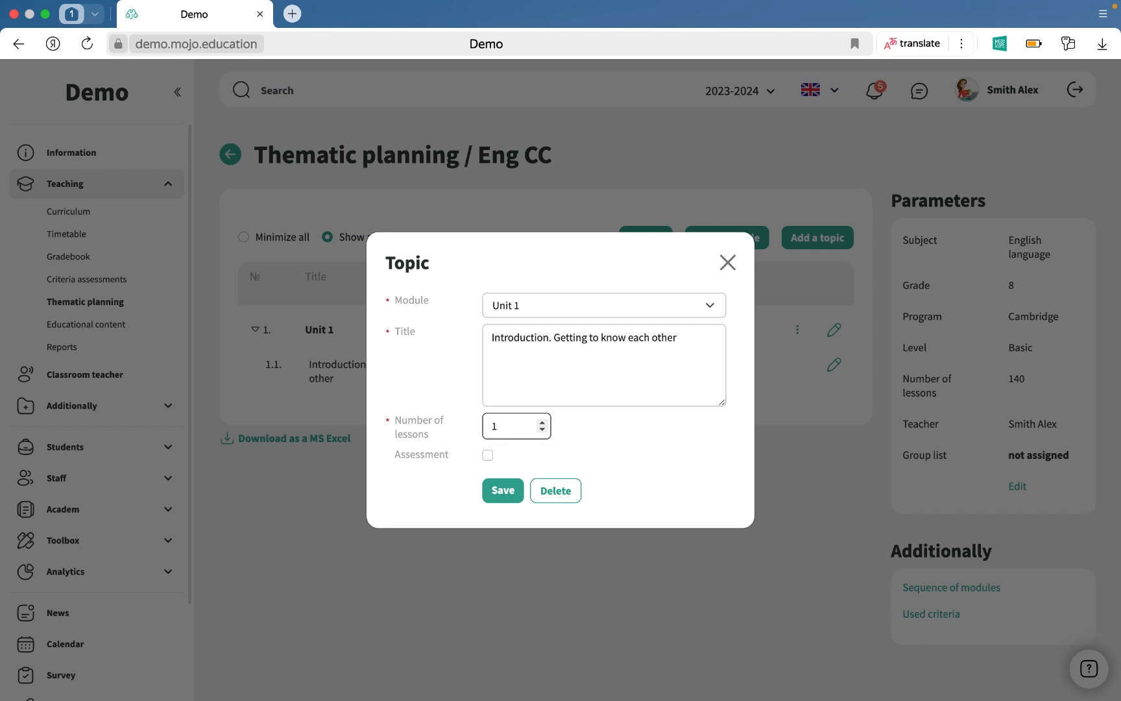
{"action": "type", "text": "2"}
{"action": "left_click", "coordinate": [502, 492]}
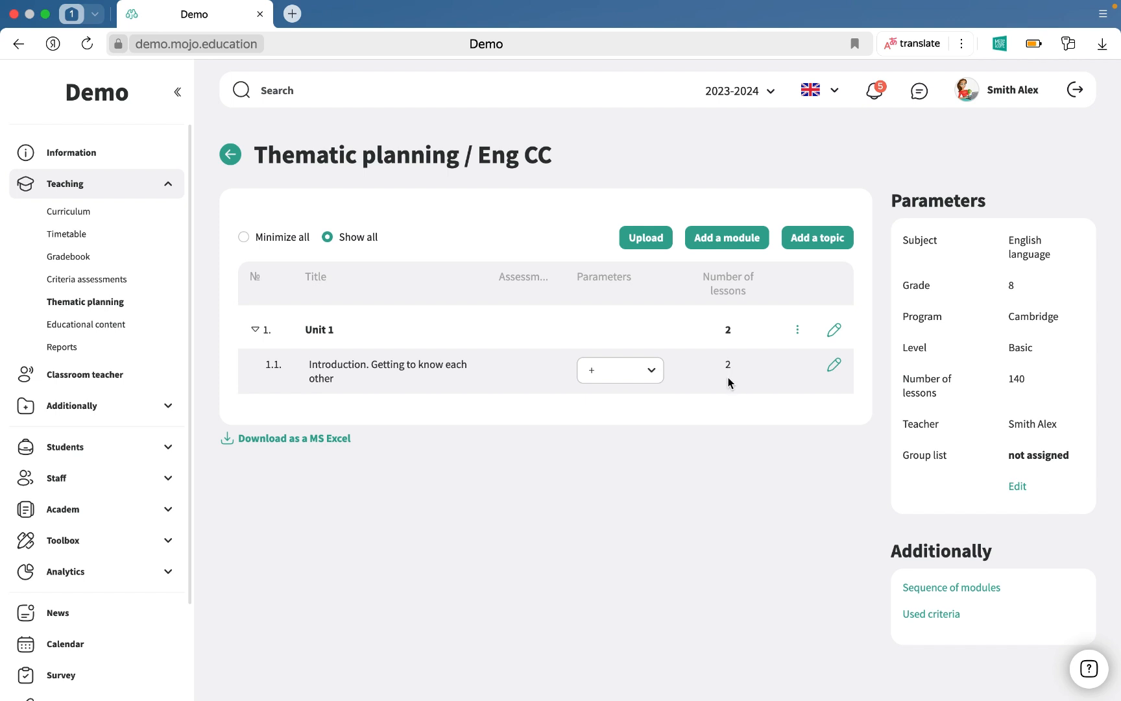
Open the plan upload dialog and switch to the thematic_planning spreadsheet in Excel, maximizing it.
{"action": "left_click", "coordinate": [656, 245]}
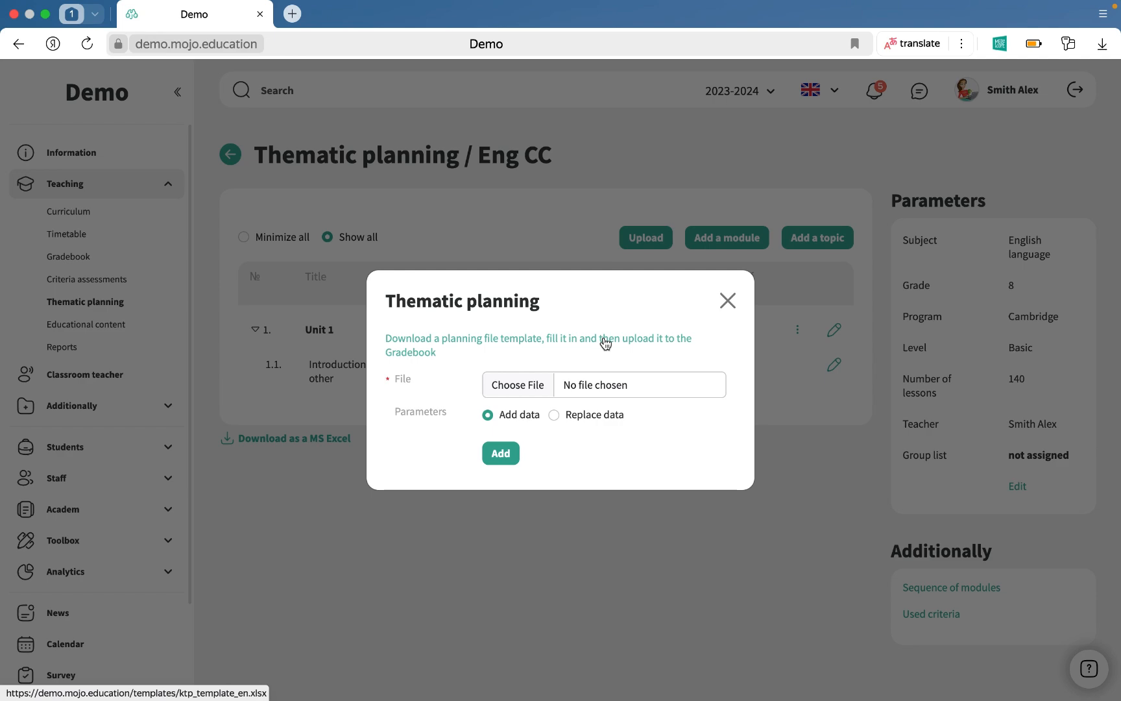
{"action": "left_click", "coordinate": [45, 14]}
{"action": "left_click", "coordinate": [62, 354]}
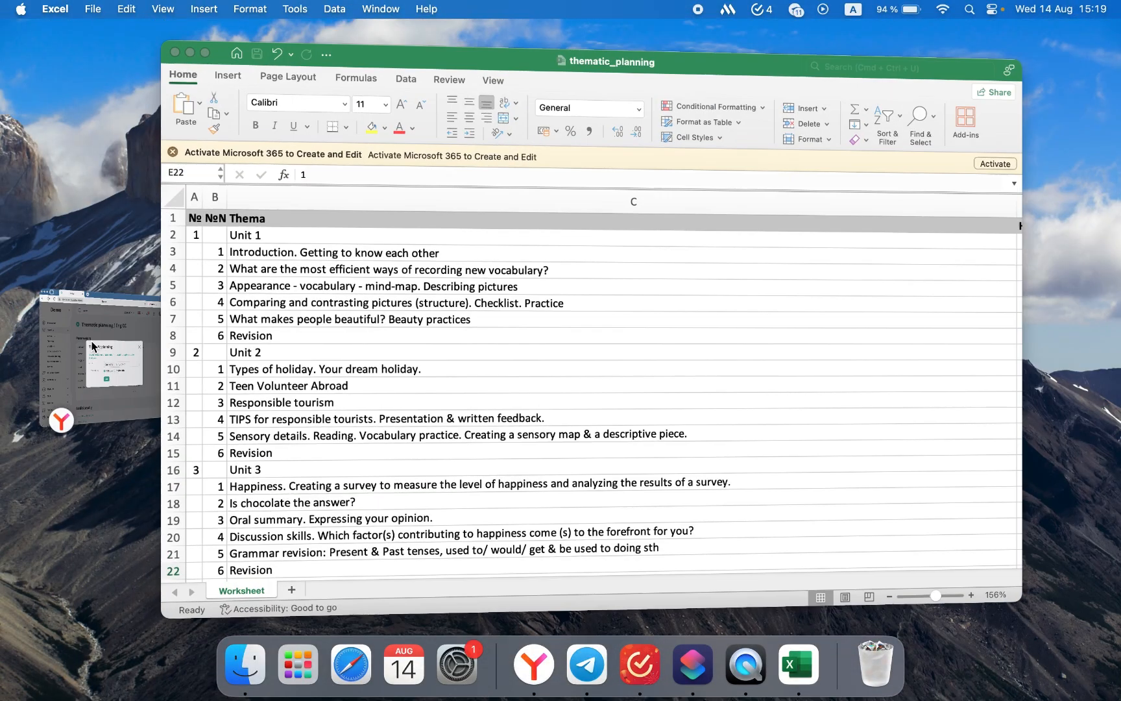
{"action": "left_click", "coordinate": [215, 32]}
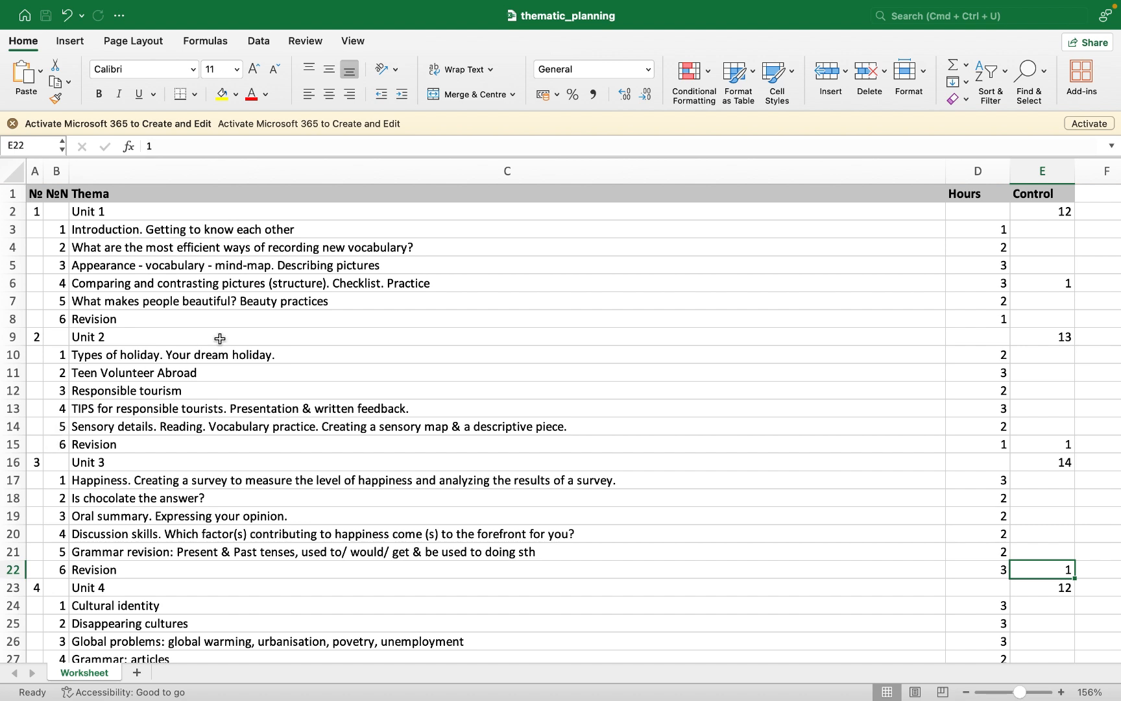
Examine the spreadsheet's columns for module and topic numbers, themes, hours and control.
{"action": "left_click", "coordinate": [36, 172]}
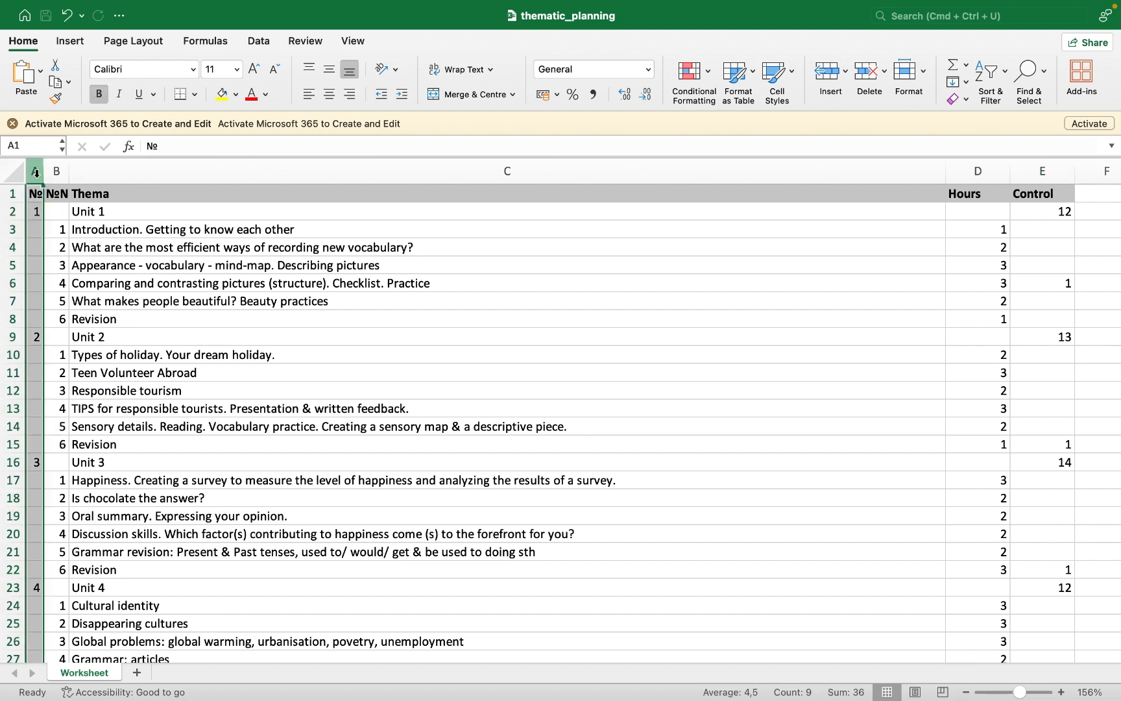
{"action": "left_click", "coordinate": [57, 172]}
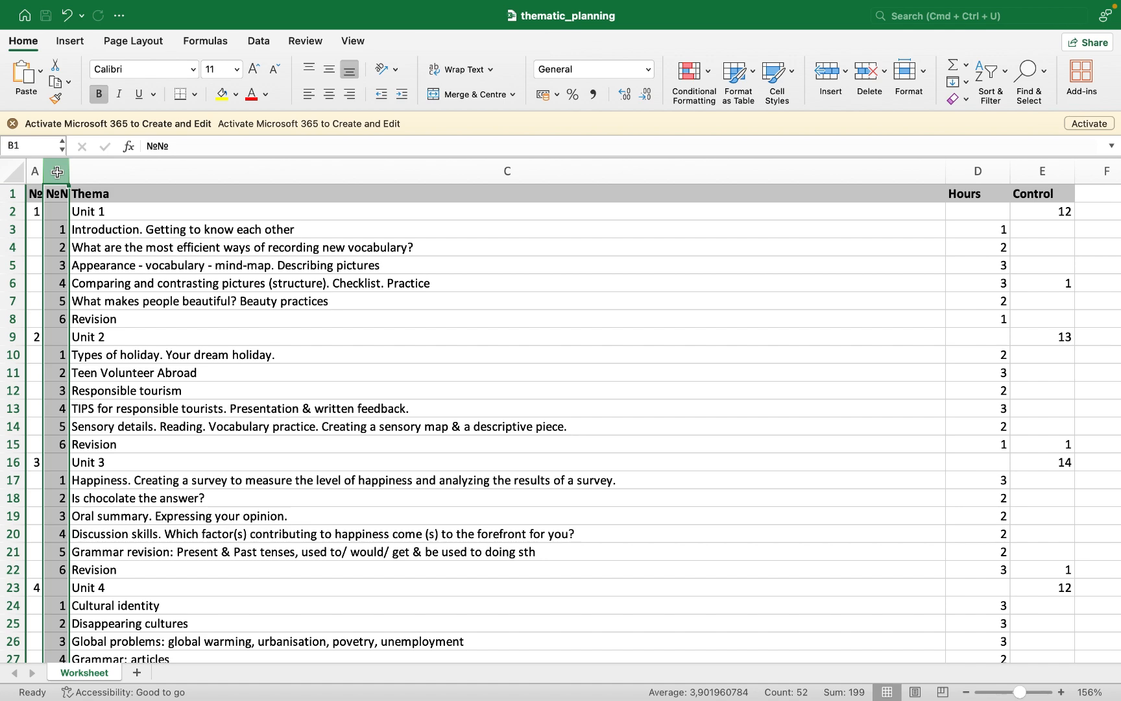
{"action": "left_click", "coordinate": [102, 176]}
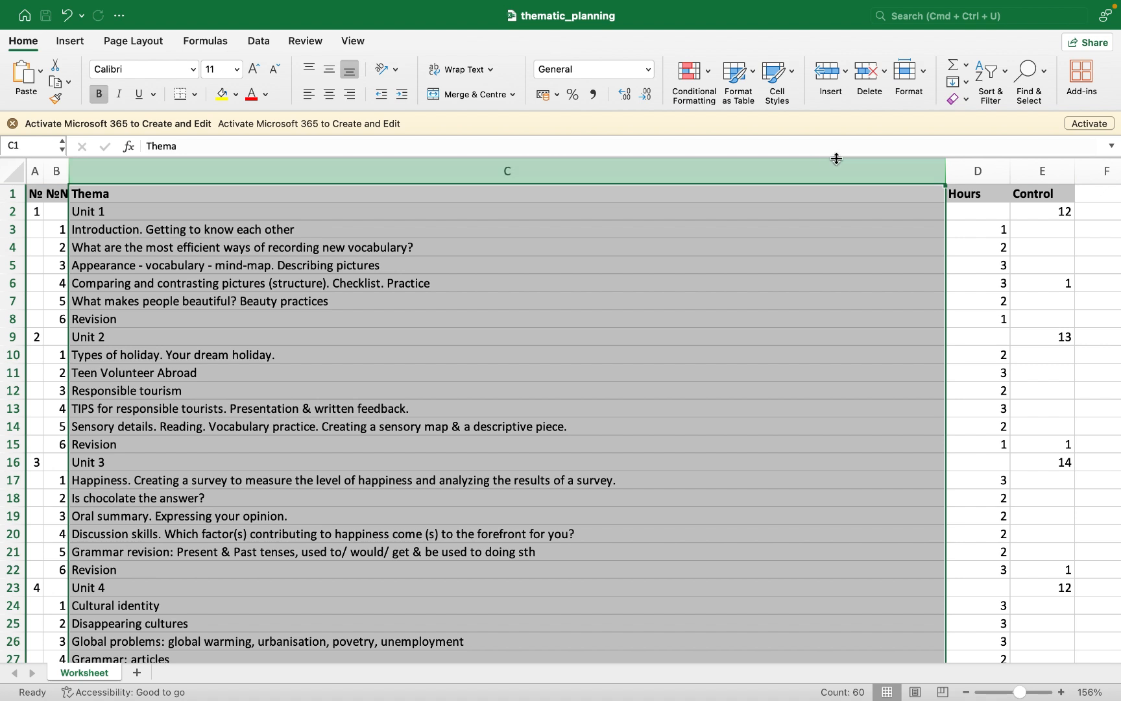
{"action": "left_click", "coordinate": [977, 172]}
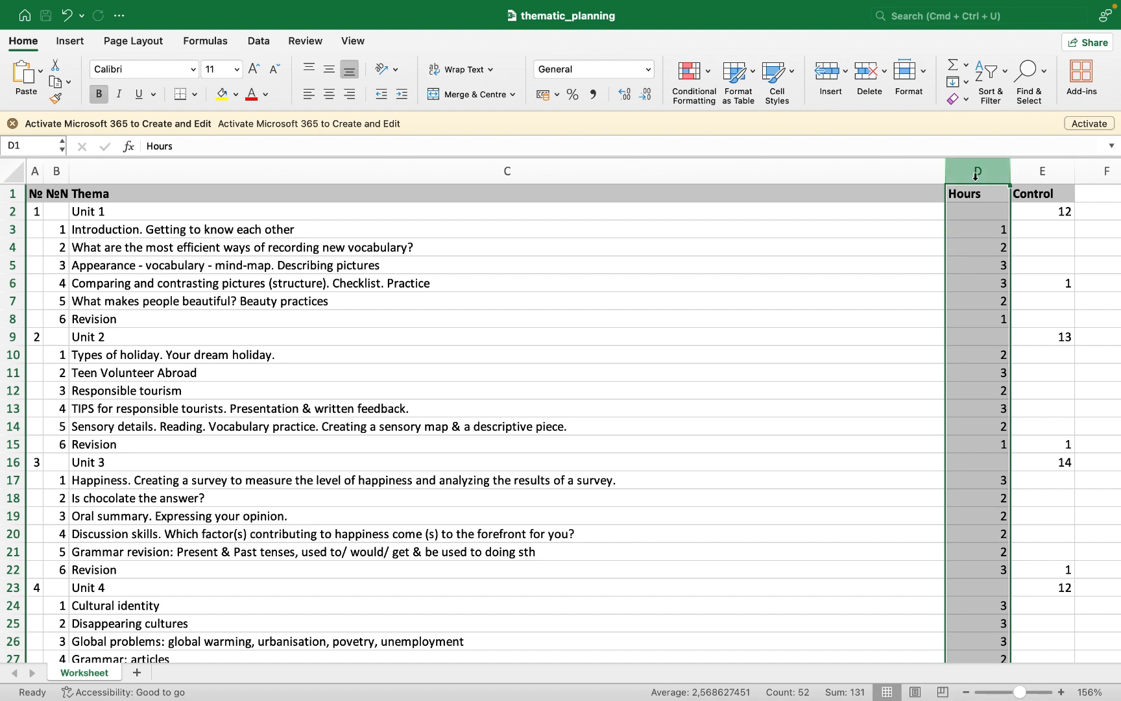
{"action": "left_click", "coordinate": [1035, 173]}
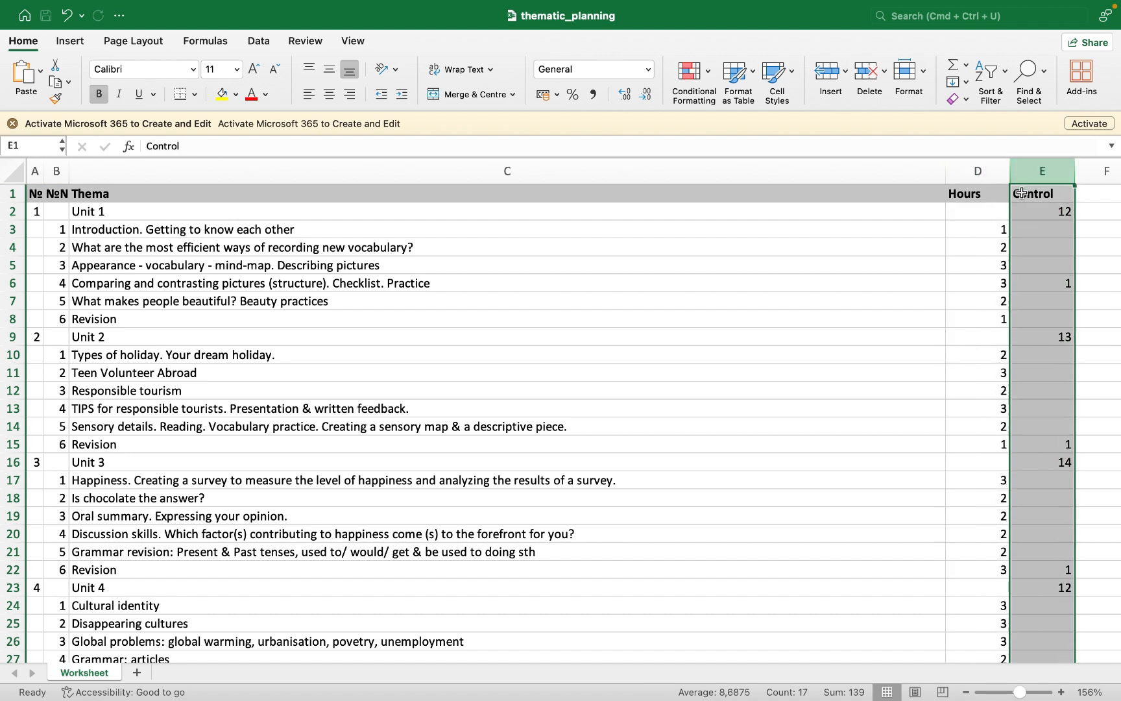
{"action": "left_click", "coordinate": [1052, 286]}
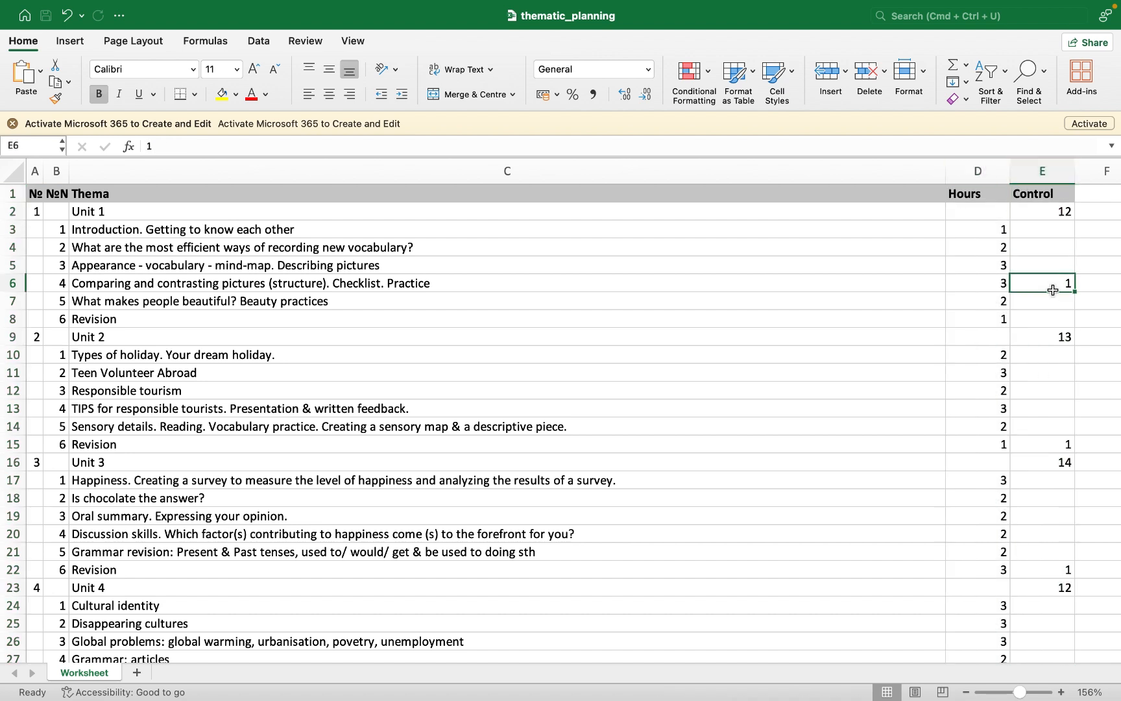
Return from the spreadsheet to the browser's thematic planning upload dialog and expand the browser to full screen.
{"action": "left_click", "coordinate": [1056, 406]}
{"action": "left_click", "coordinate": [1054, 449]}
{"action": "left_click", "coordinate": [1051, 549]}
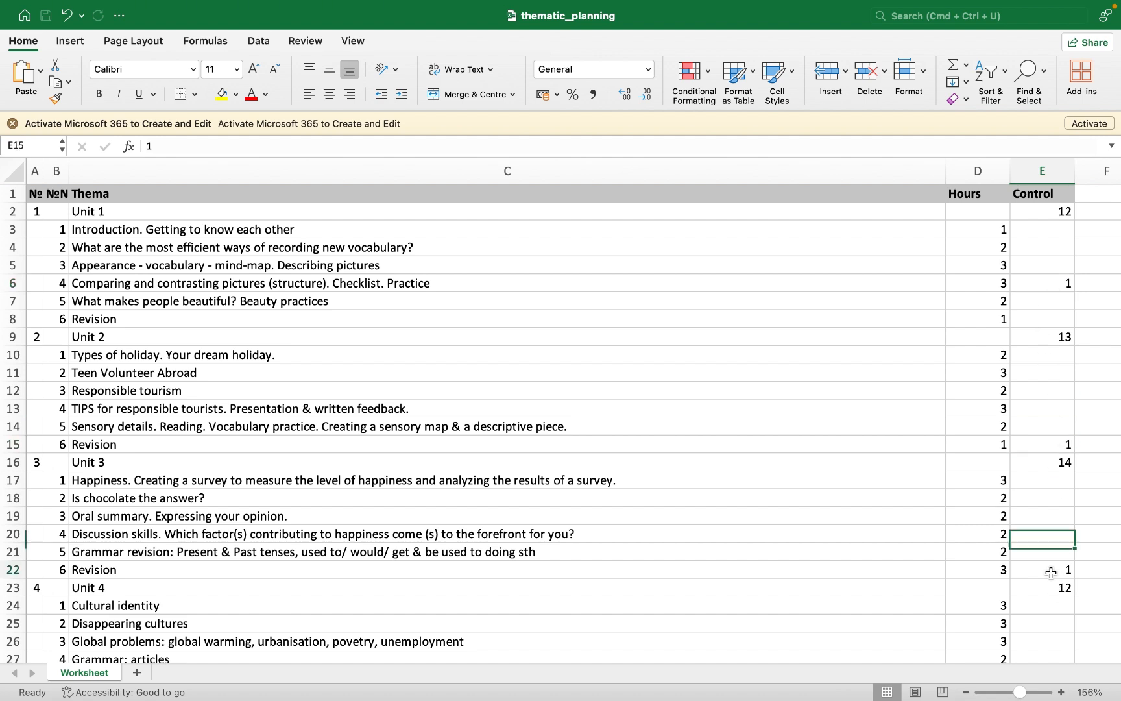
{"action": "left_click", "coordinate": [1051, 572]}
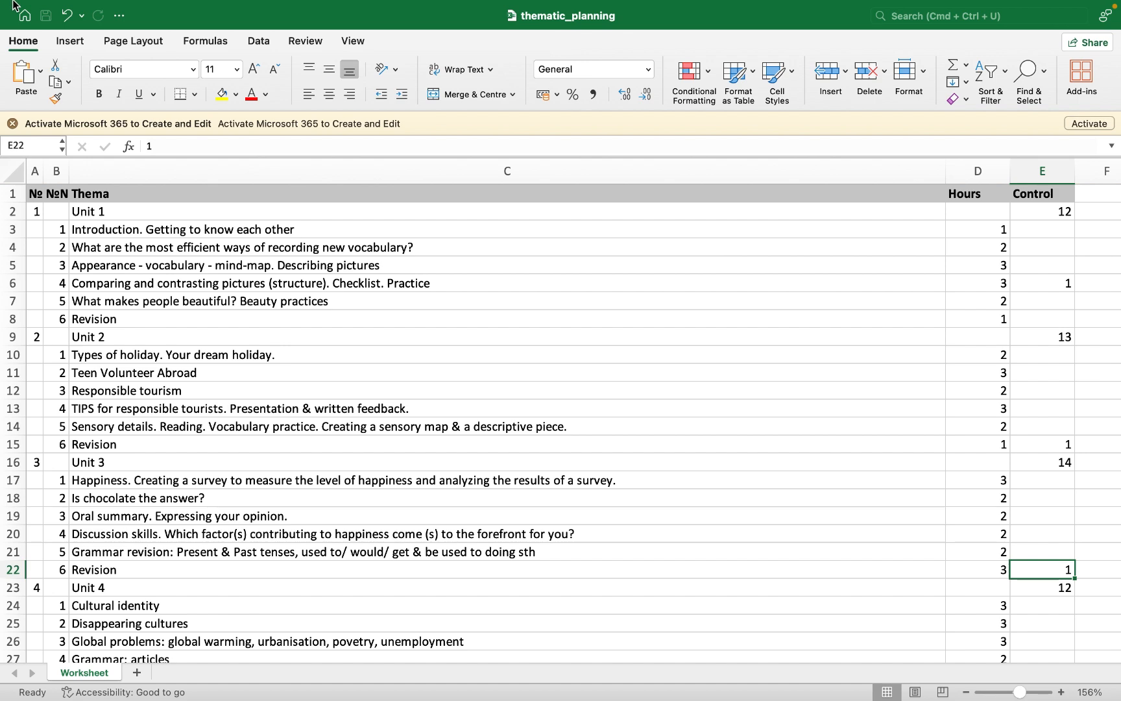
{"action": "mouse_move", "coordinate": [13, 3]}
{"action": "left_click", "coordinate": [50, 40]}
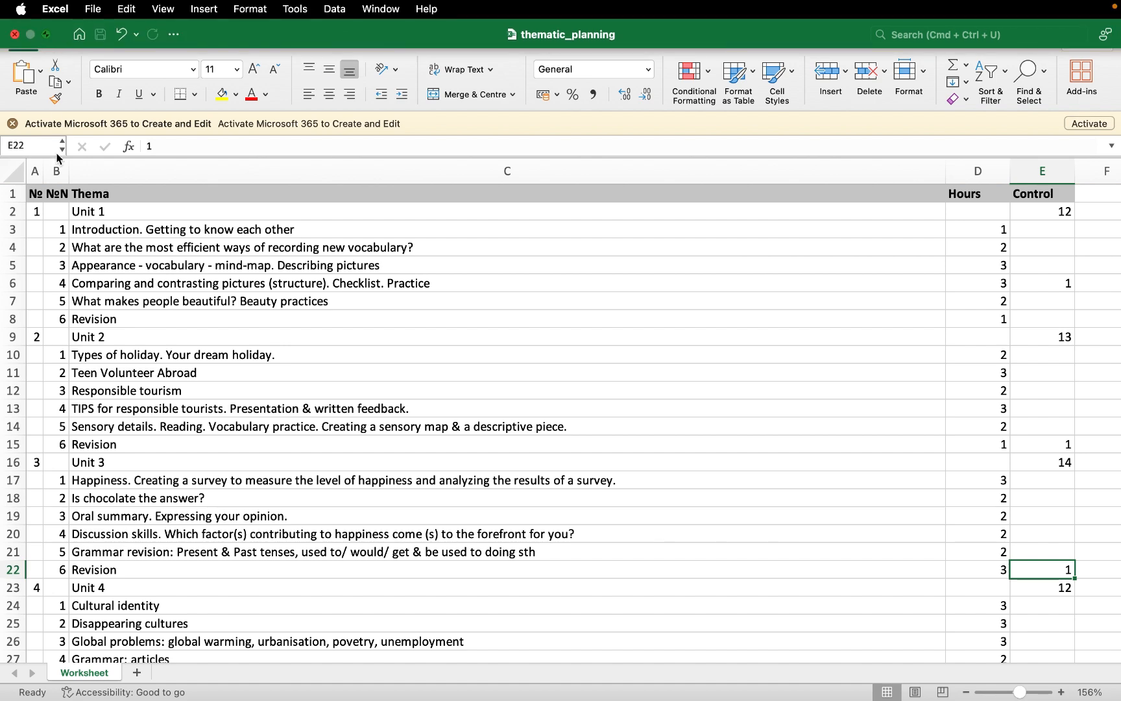
{"action": "left_click", "coordinate": [65, 377]}
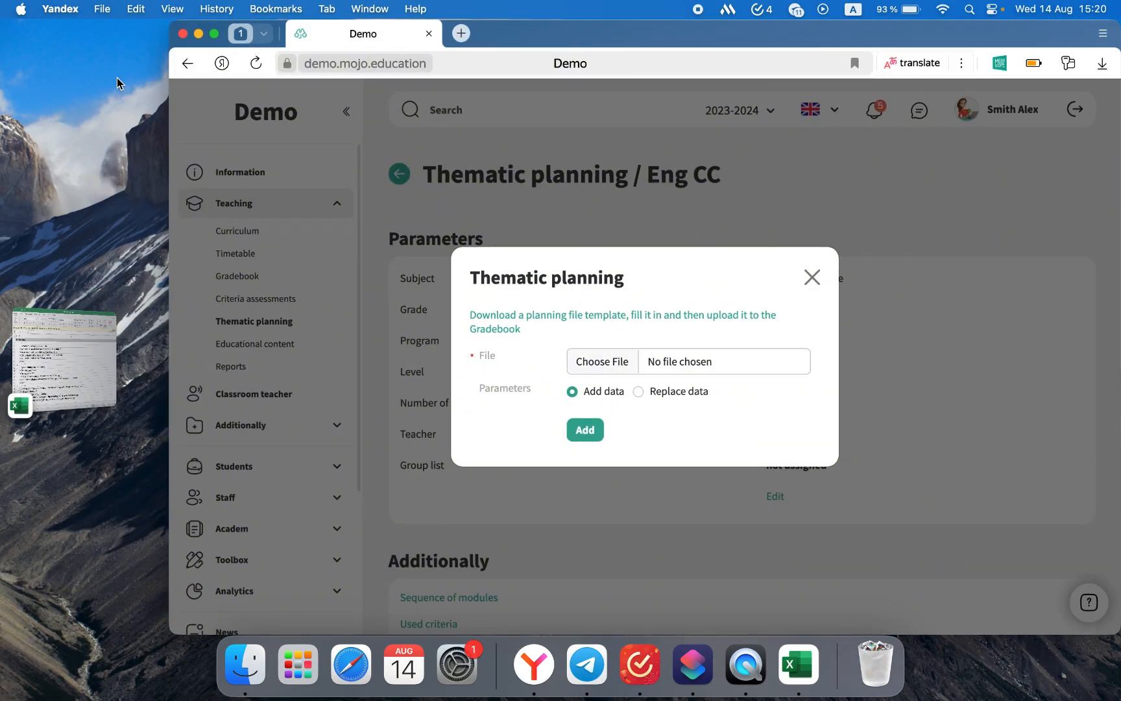
{"action": "left_click", "coordinate": [215, 32]}
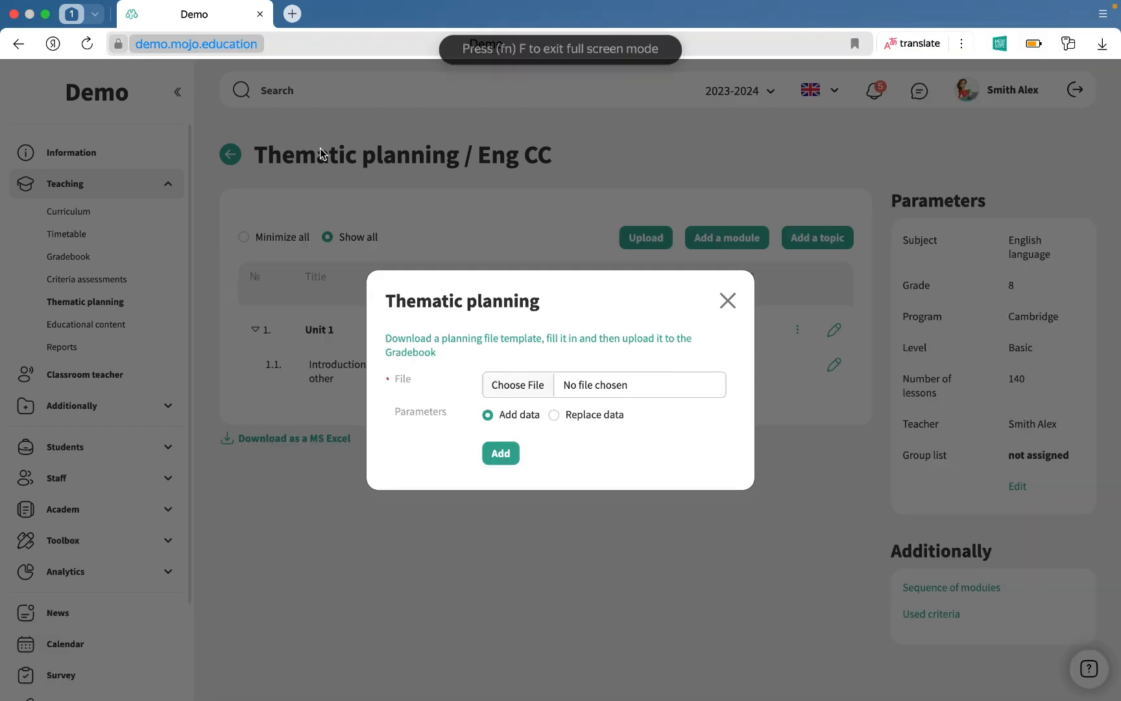
Upload thematic_planning.xlsx from Downloads into the plan using the Replace data option.
{"action": "left_click", "coordinate": [519, 388]}
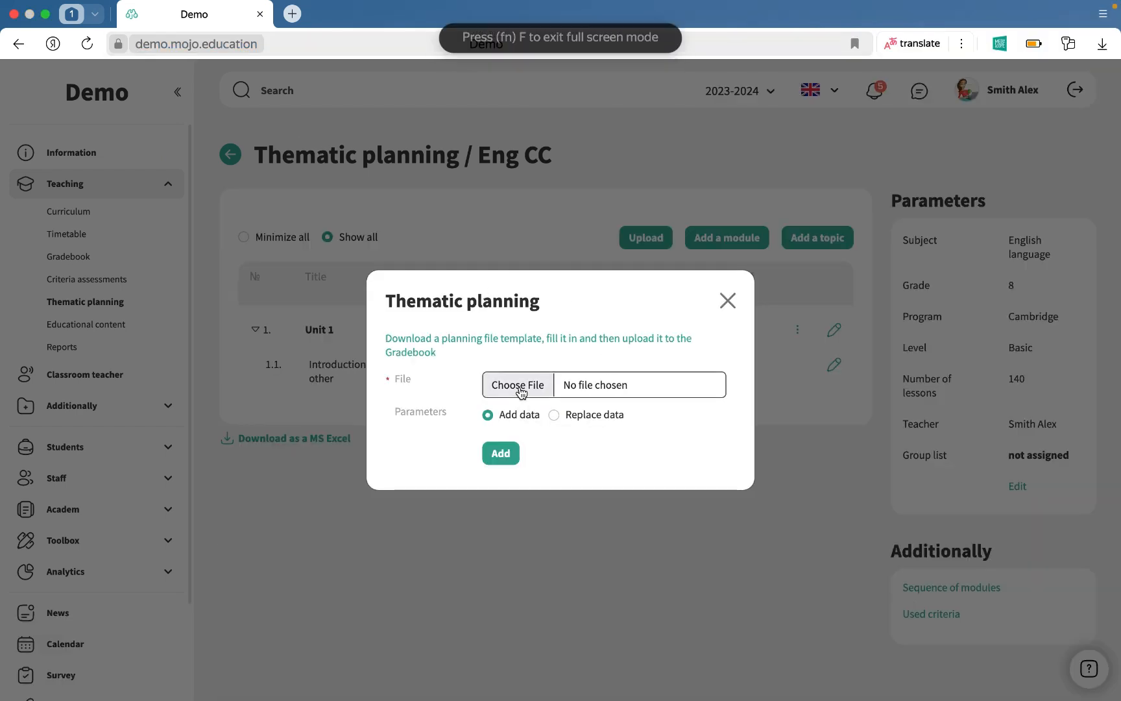
{"action": "left_click", "coordinate": [342, 300]}
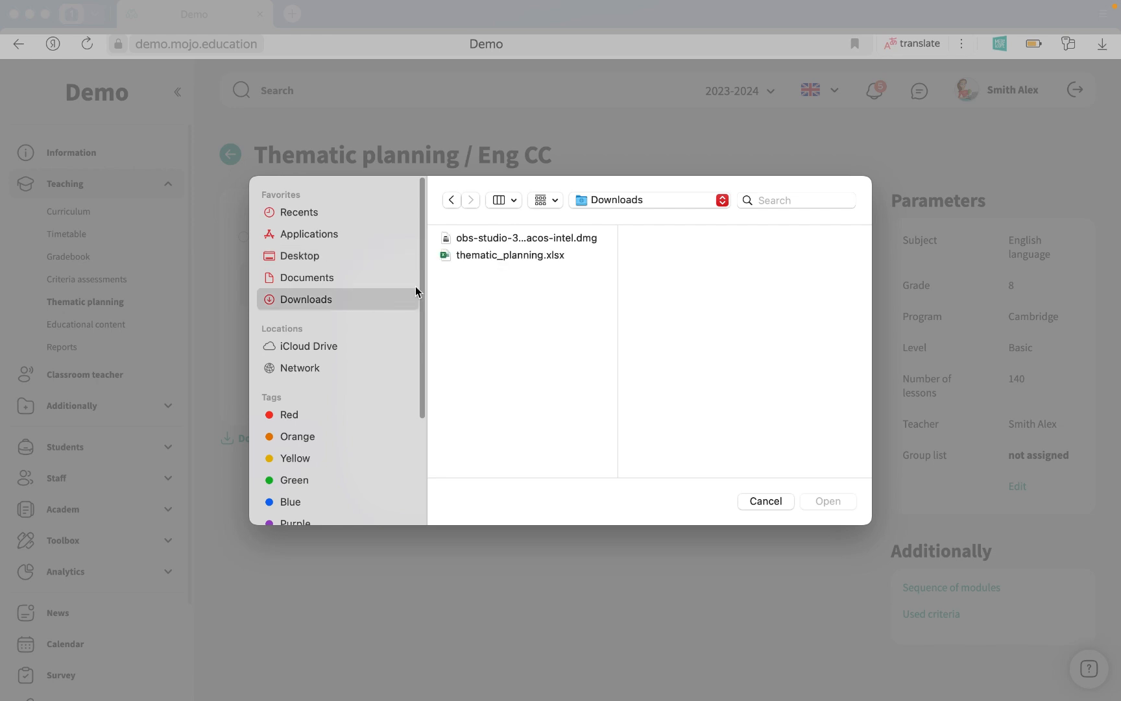
{"action": "left_click", "coordinate": [502, 257]}
{"action": "left_click", "coordinate": [826, 501]}
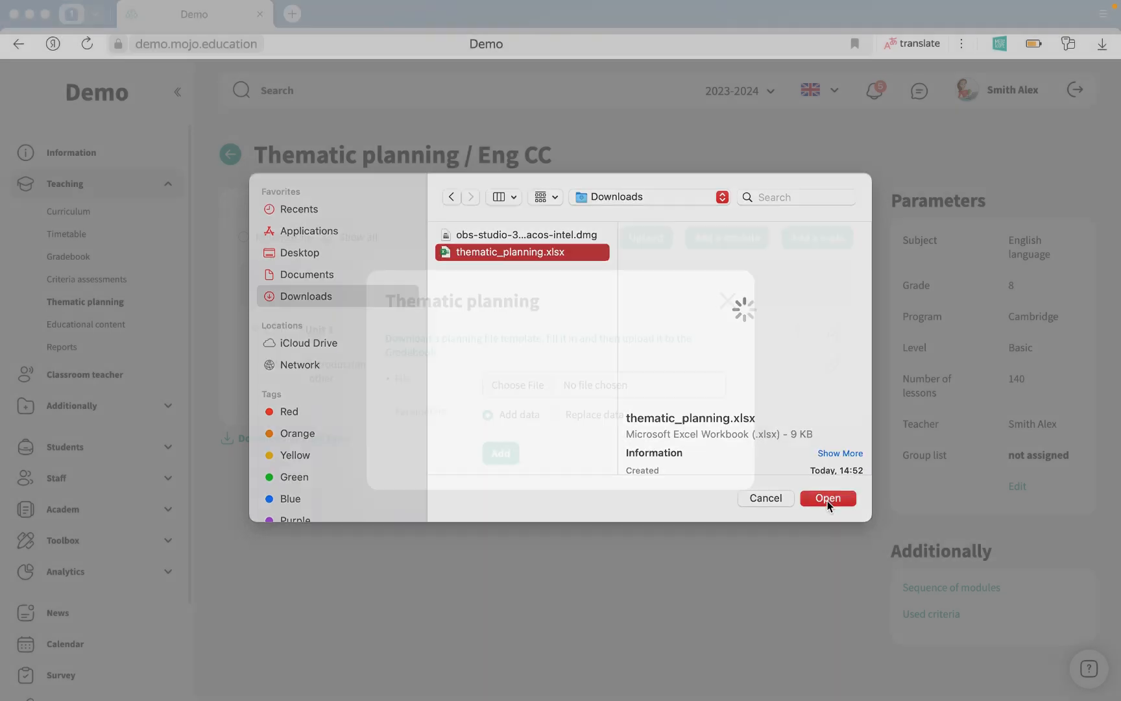
{"action": "left_click", "coordinate": [555, 418]}
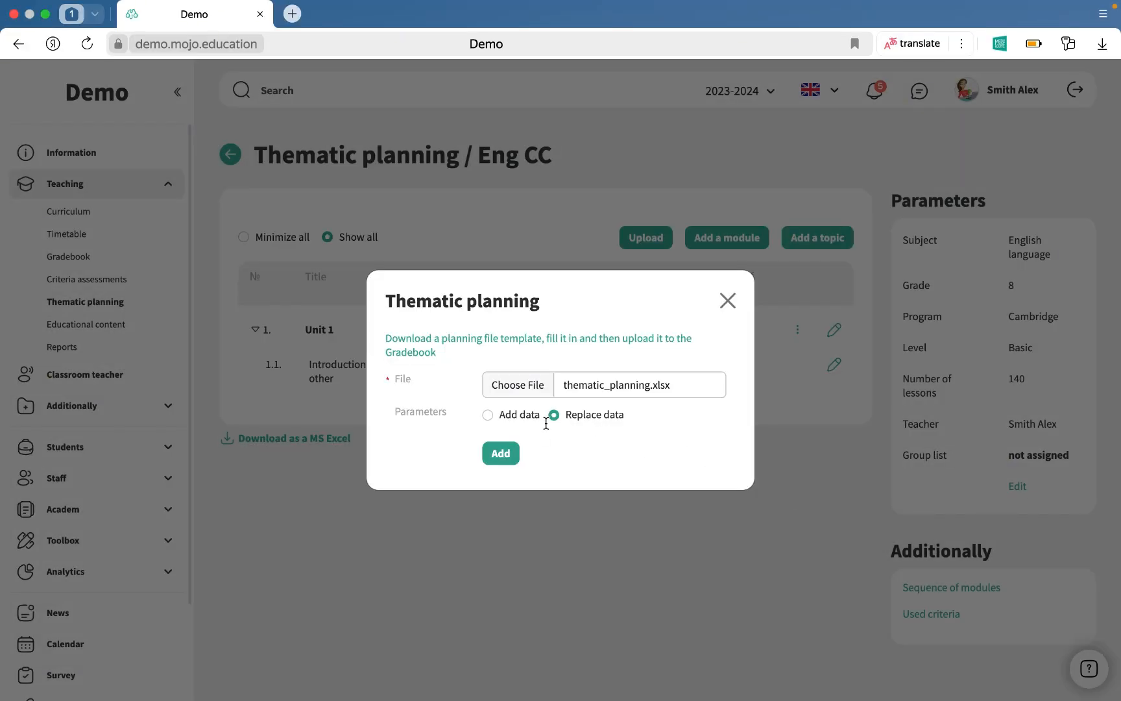
{"action": "left_click", "coordinate": [500, 453]}
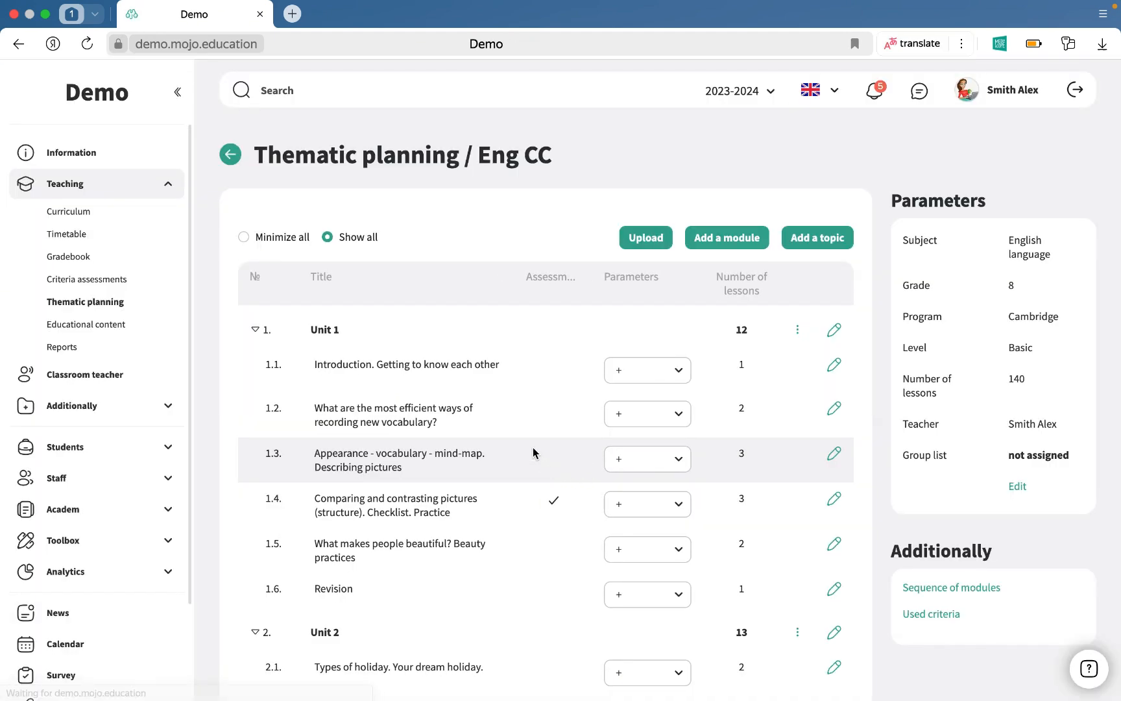
Attach the first two Reading criteria, on specific information and argument detail, to topic 1.2.
{"action": "scroll", "coordinate": [830, 368], "scroll_direction": "down", "scroll_amount": 3}
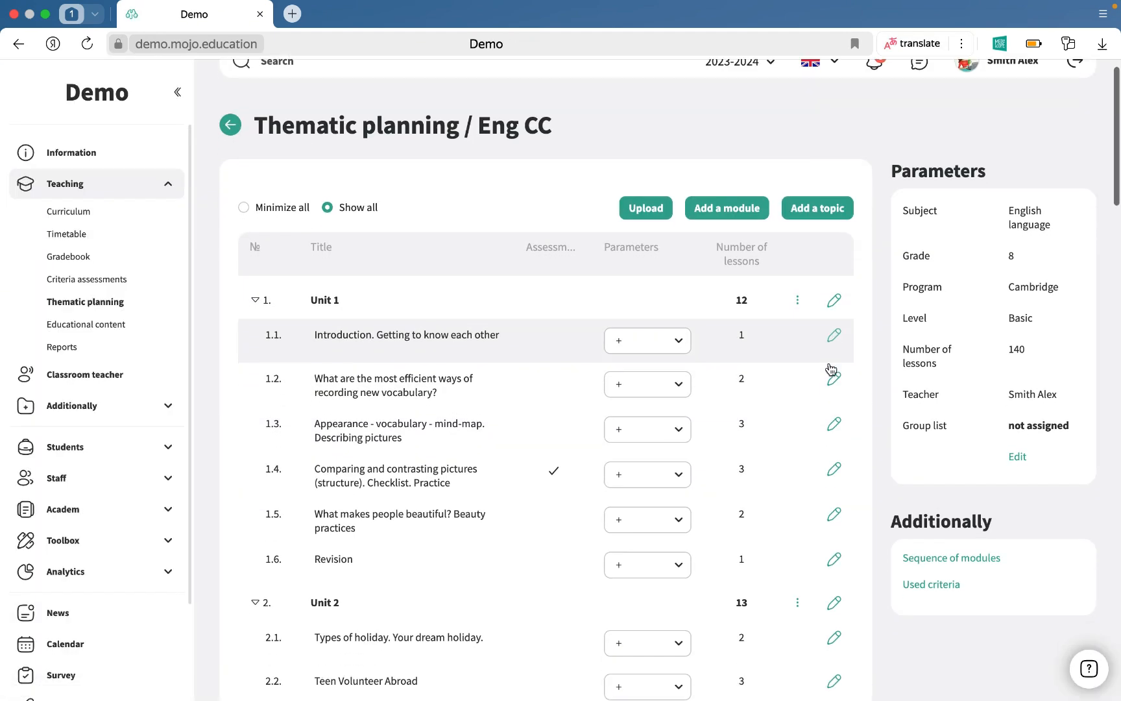
{"action": "scroll", "coordinate": [830, 368], "scroll_direction": "down", "scroll_amount": 2}
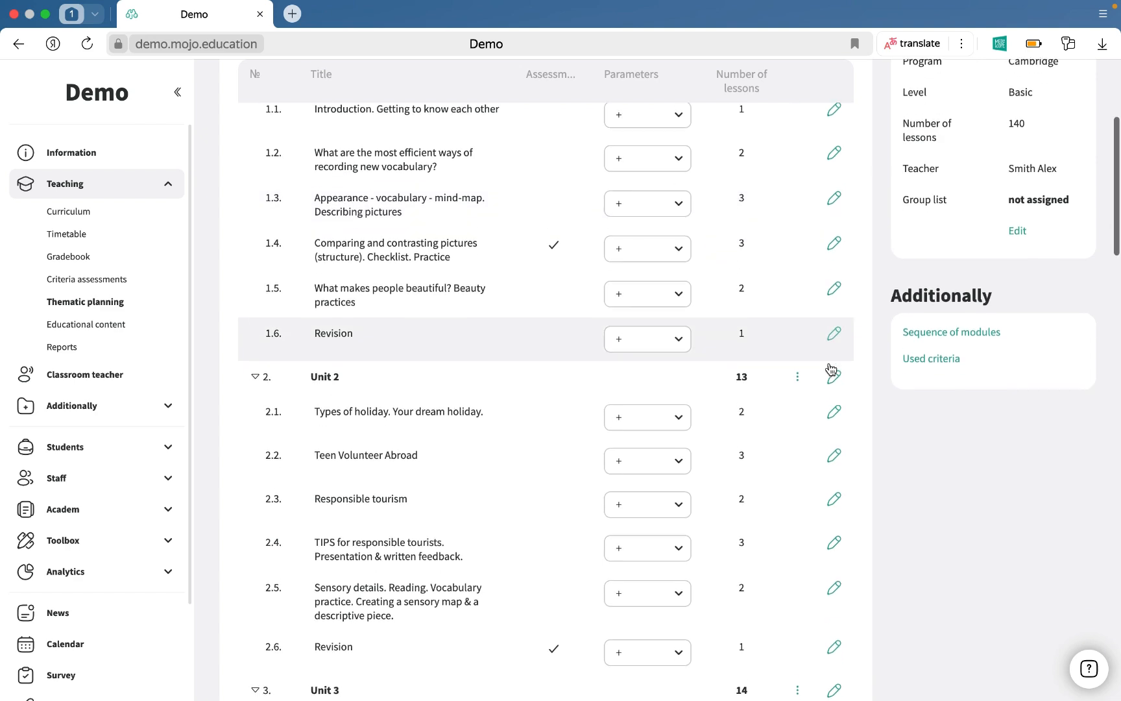
{"action": "scroll", "coordinate": [830, 368], "scroll_direction": "down", "scroll_amount": 4}
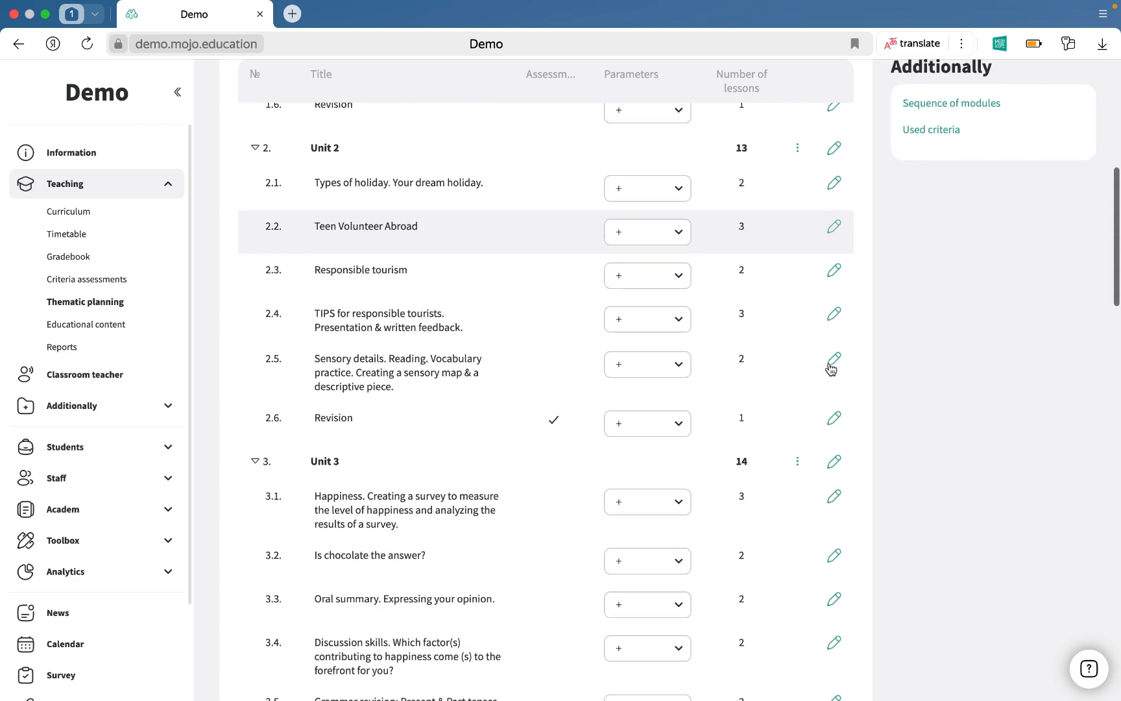
{"action": "scroll", "coordinate": [830, 368], "scroll_direction": "up", "scroll_amount": 7}
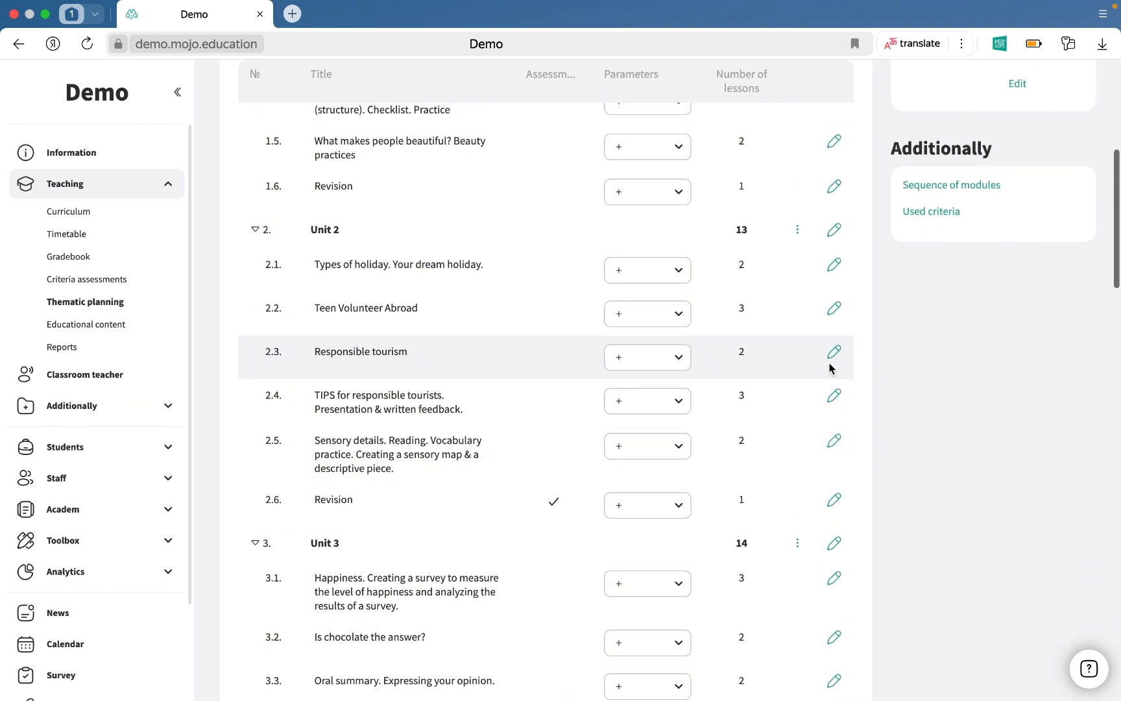
{"action": "scroll", "coordinate": [830, 368], "scroll_direction": "up", "scroll_amount": 3}
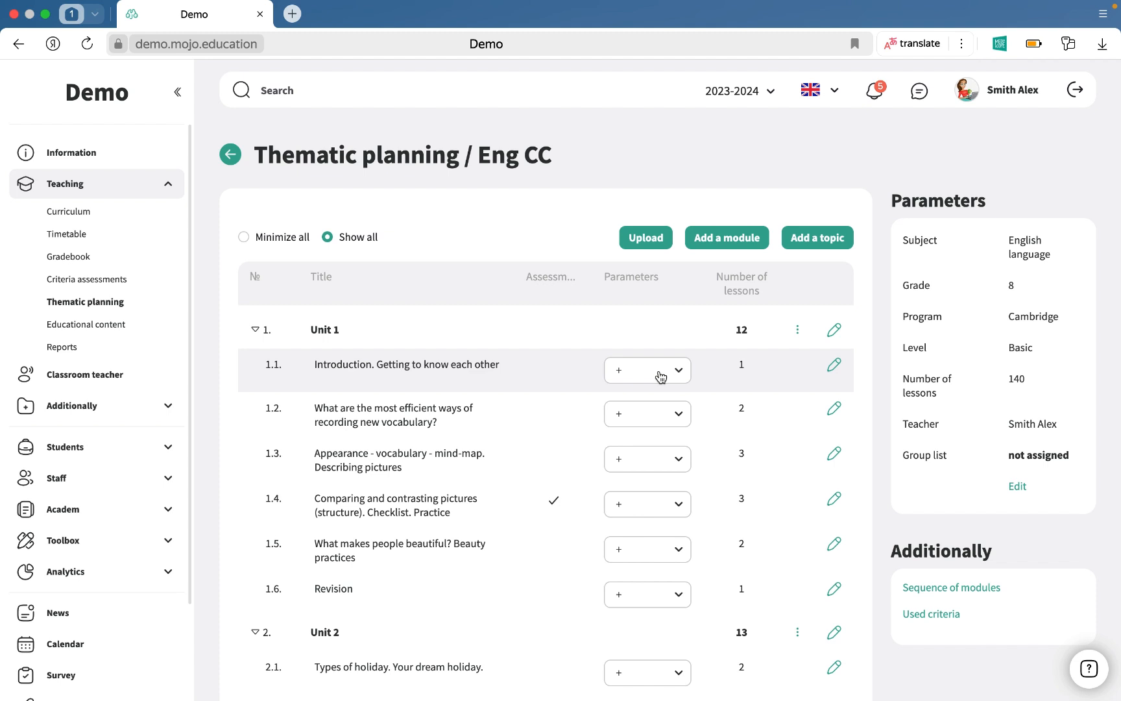
{"action": "scroll", "coordinate": [661, 377], "scroll_direction": "down", "scroll_amount": 2}
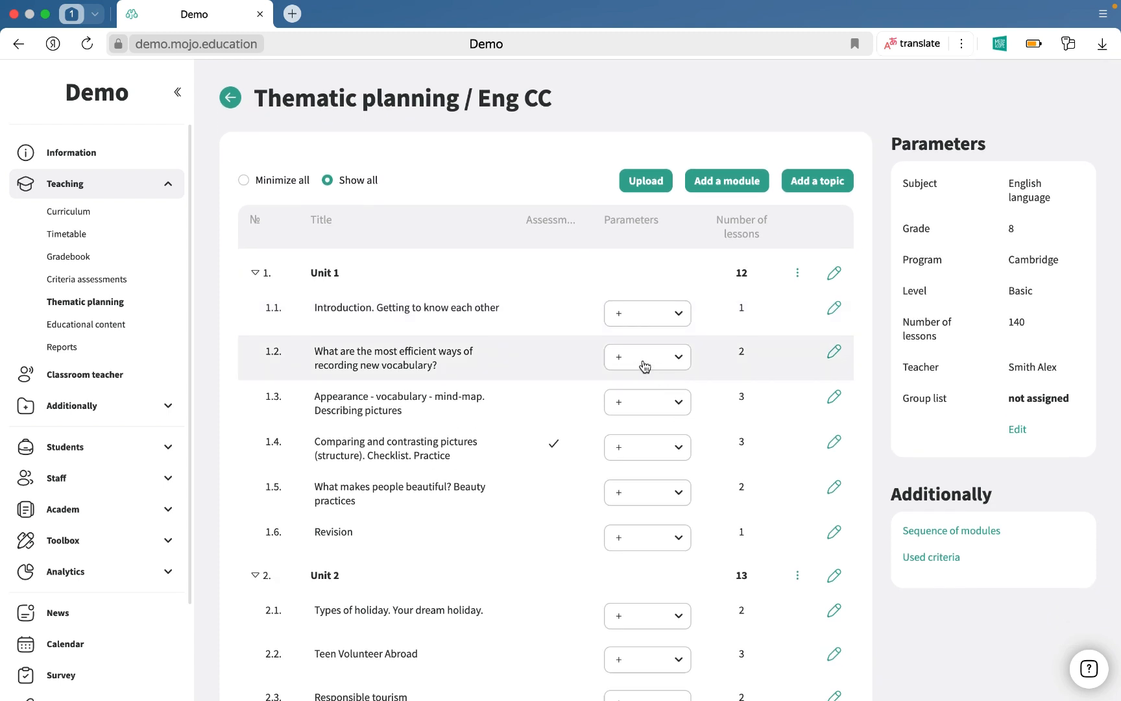
{"action": "left_click", "coordinate": [644, 365]}
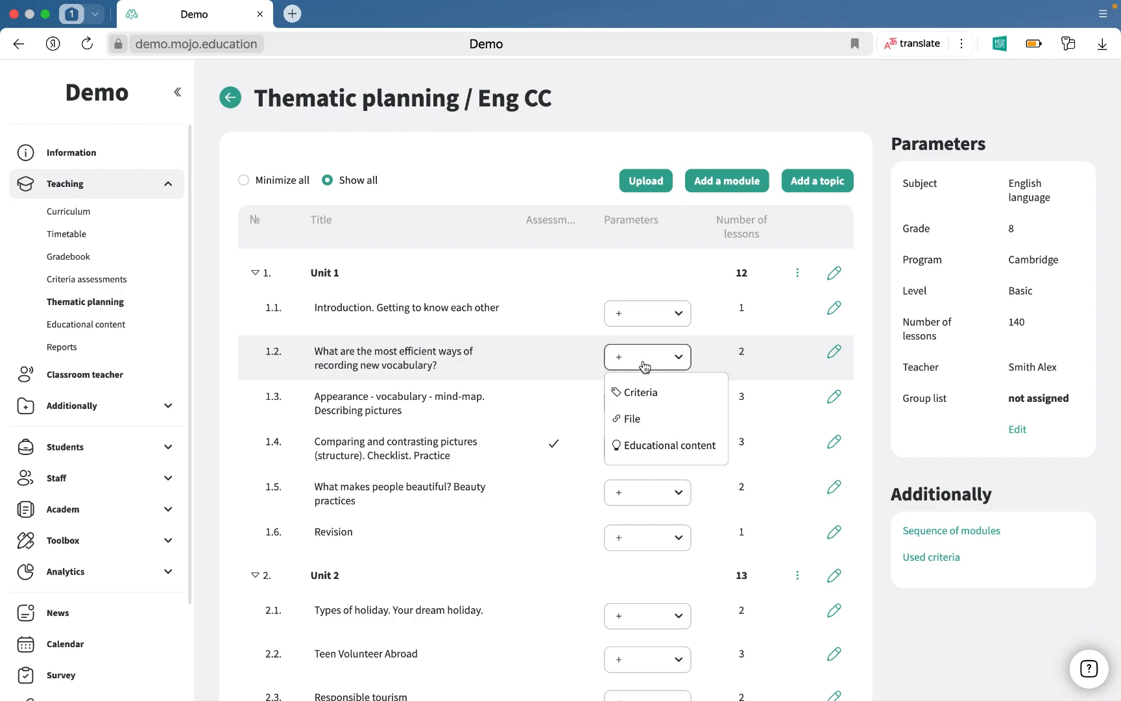
{"action": "left_click", "coordinate": [646, 393]}
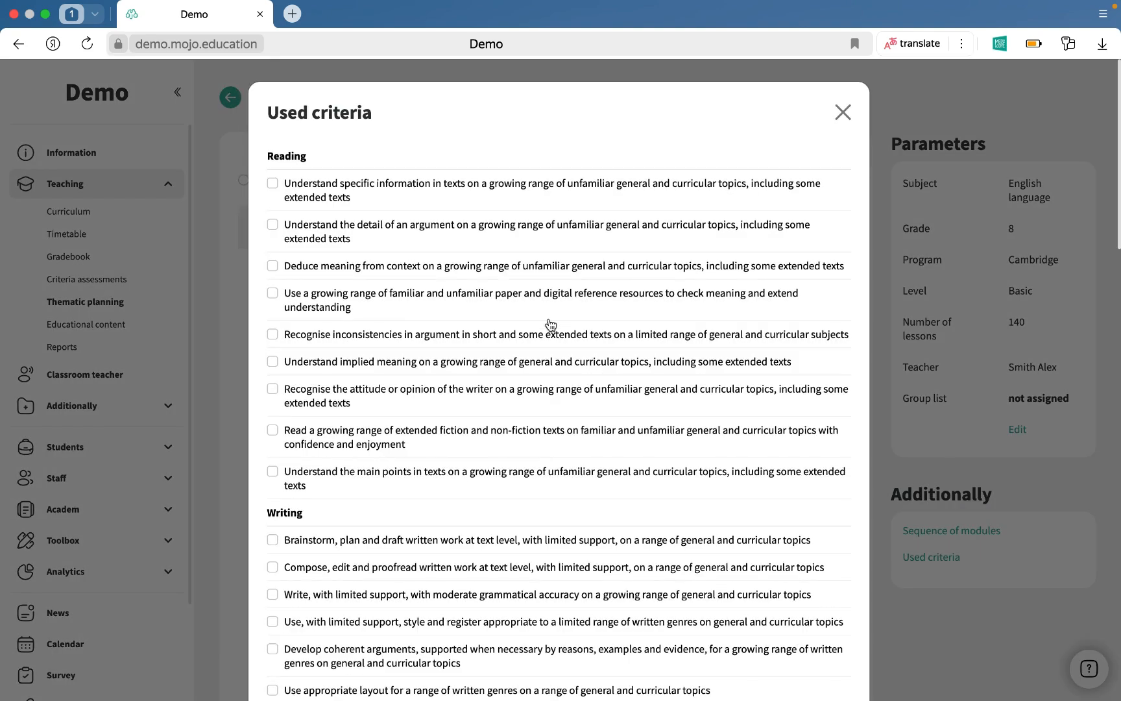
{"action": "left_click", "coordinate": [273, 183]}
{"action": "left_click", "coordinate": [272, 224]}
{"action": "scroll", "coordinate": [366, 298], "scroll_direction": "down", "scroll_amount": 20}
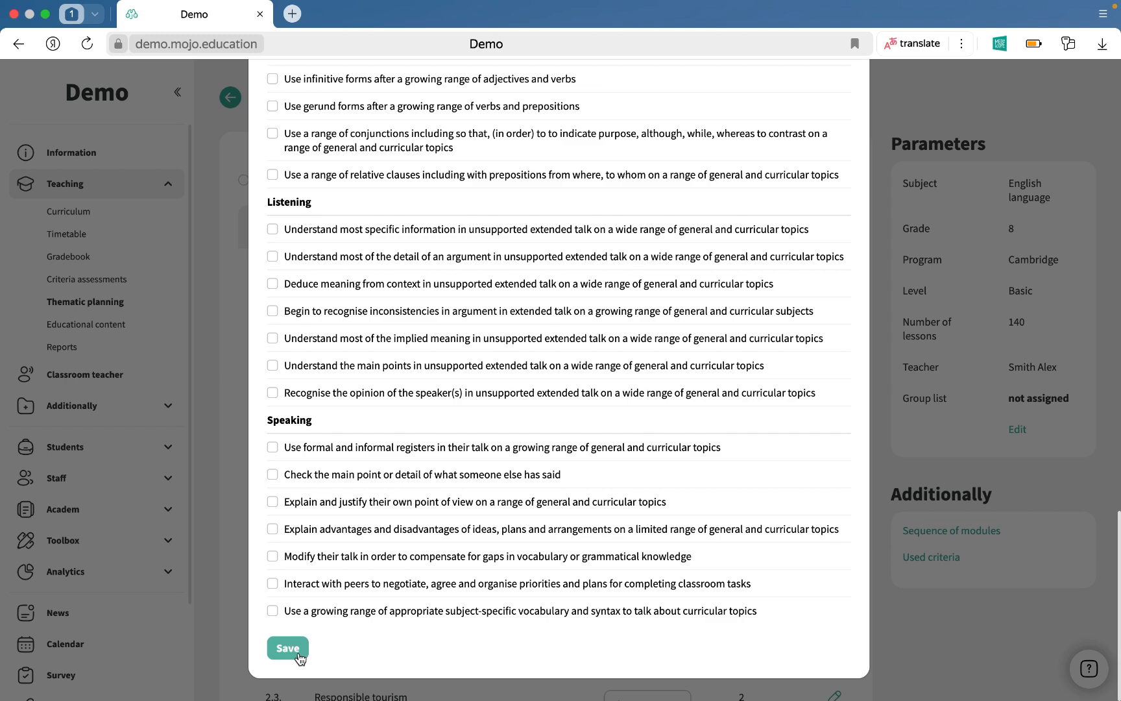
{"action": "left_click", "coordinate": [298, 653]}
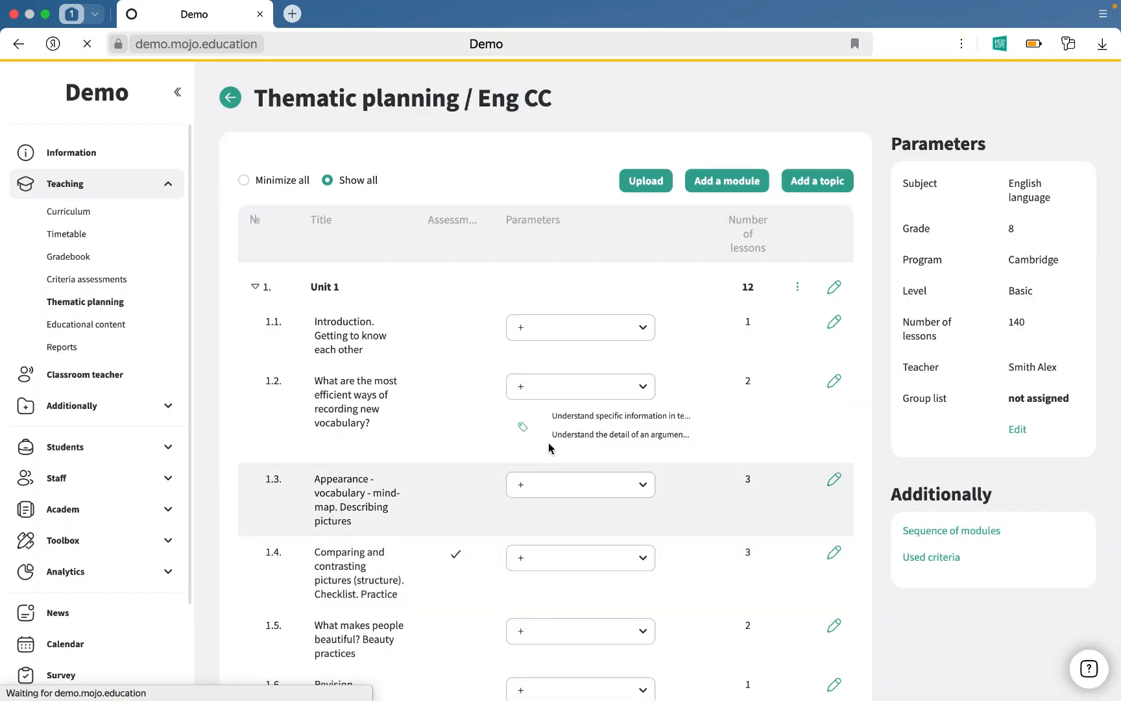
{"action": "scroll", "coordinate": [615, 434], "scroll_direction": "down", "scroll_amount": 2}
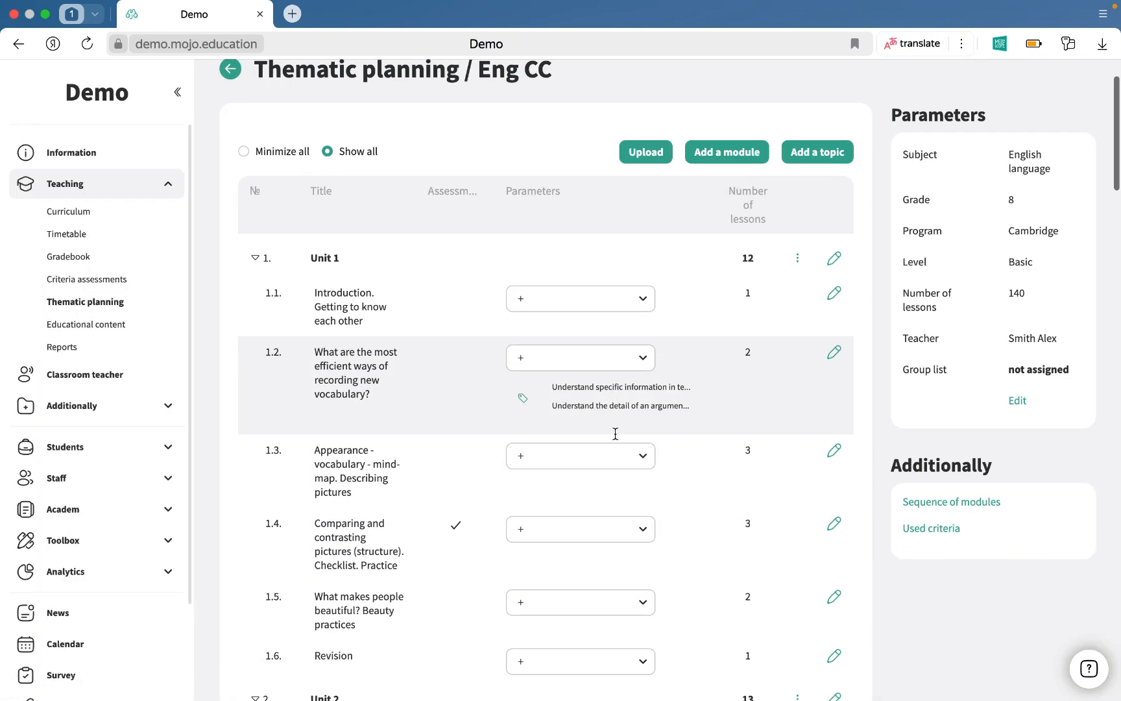
{"action": "left_click", "coordinate": [617, 437]}
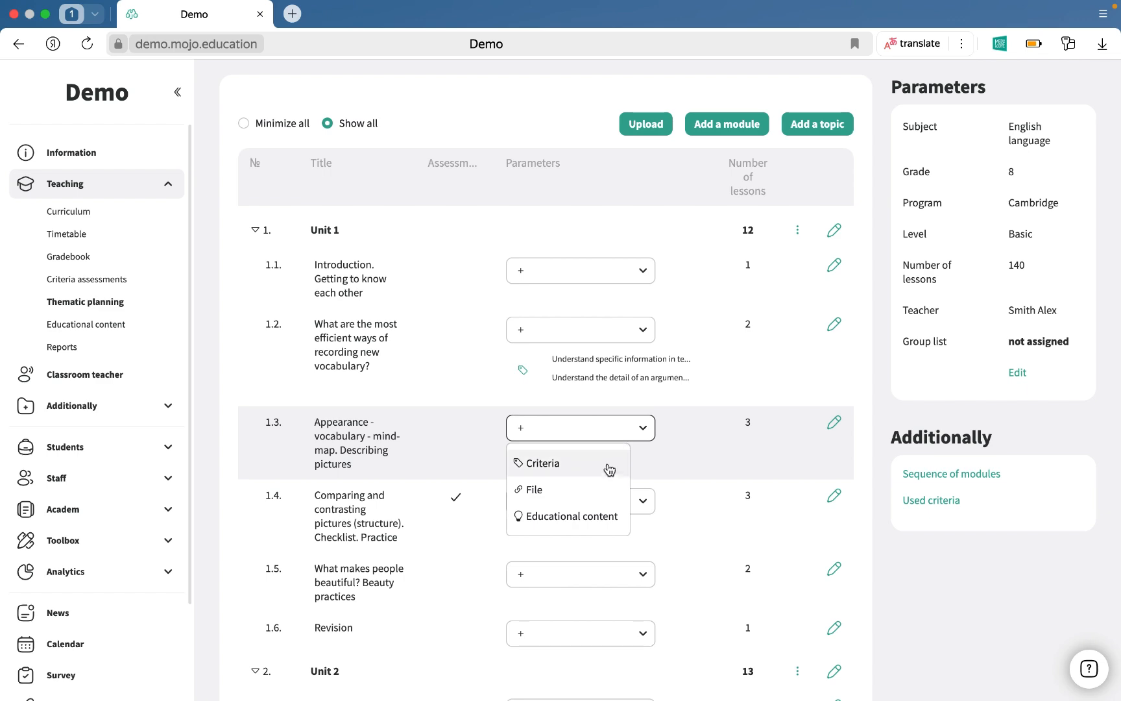
{"action": "left_click", "coordinate": [602, 498]}
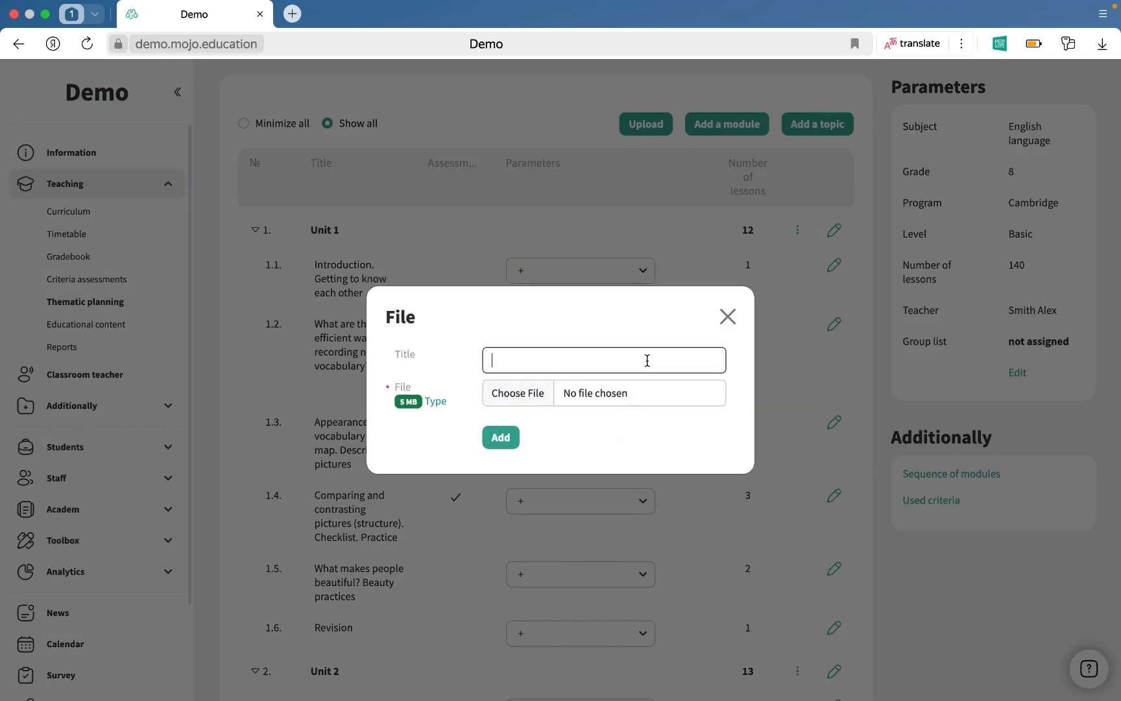
{"action": "left_click", "coordinate": [731, 324]}
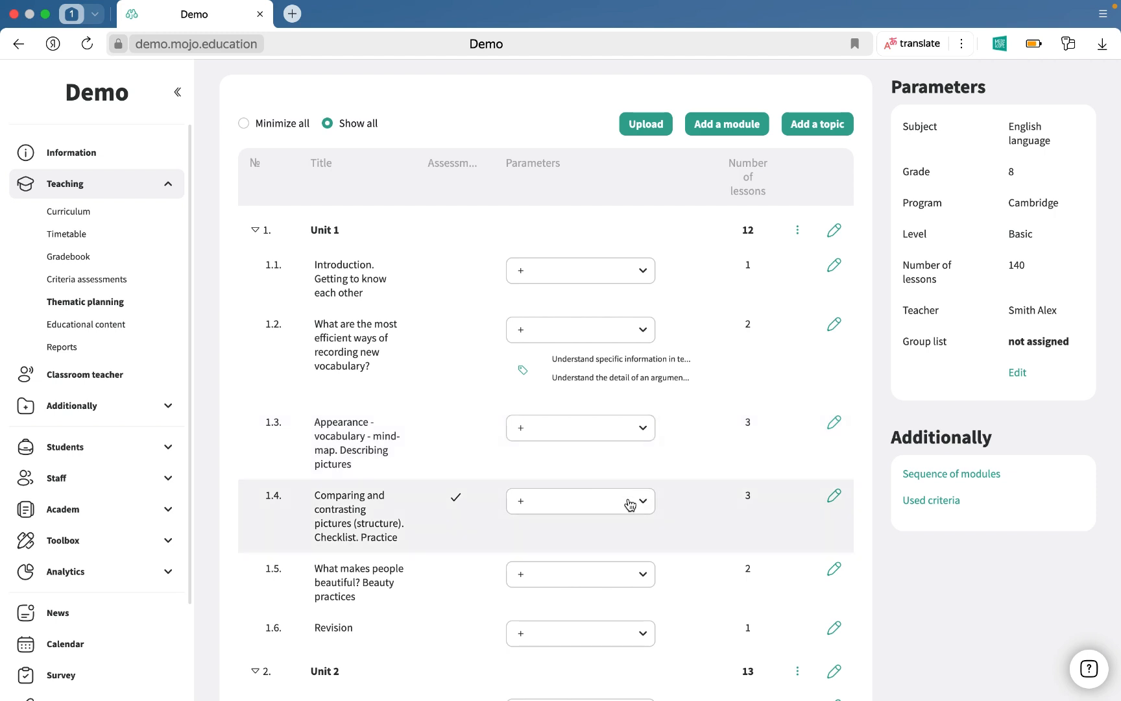
Move Unit 5 within the sequence of modules and restore it, closing the dialog without saving.
{"action": "scroll", "coordinate": [639, 493], "scroll_direction": "up", "scroll_amount": 2}
{"action": "scroll", "coordinate": [639, 475], "scroll_direction": "up", "scroll_amount": 2}
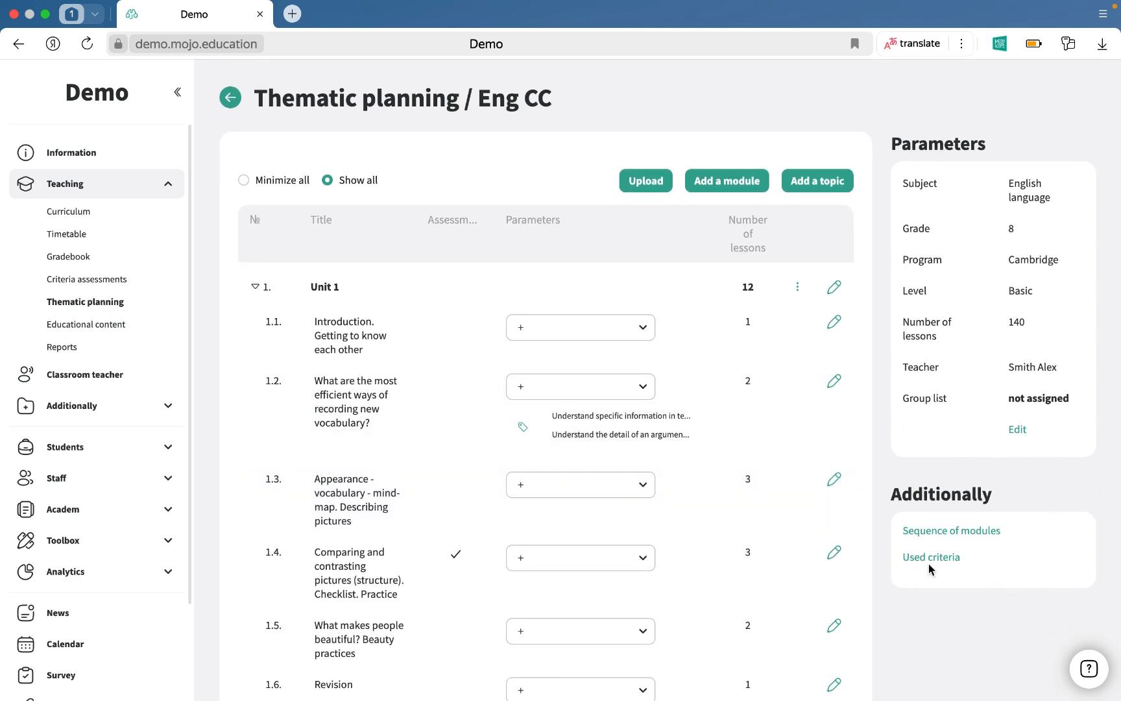
{"action": "left_click", "coordinate": [917, 530]}
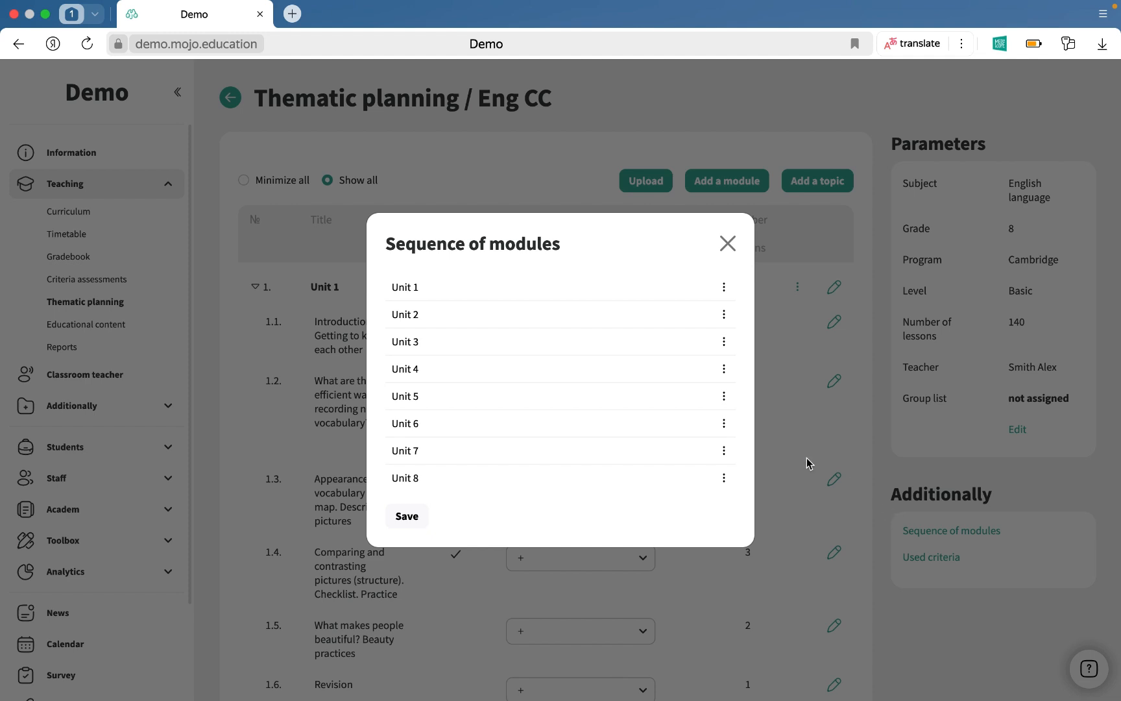
{"action": "left_click_drag", "start_coordinate": [726, 399], "coordinate": [725, 341]}
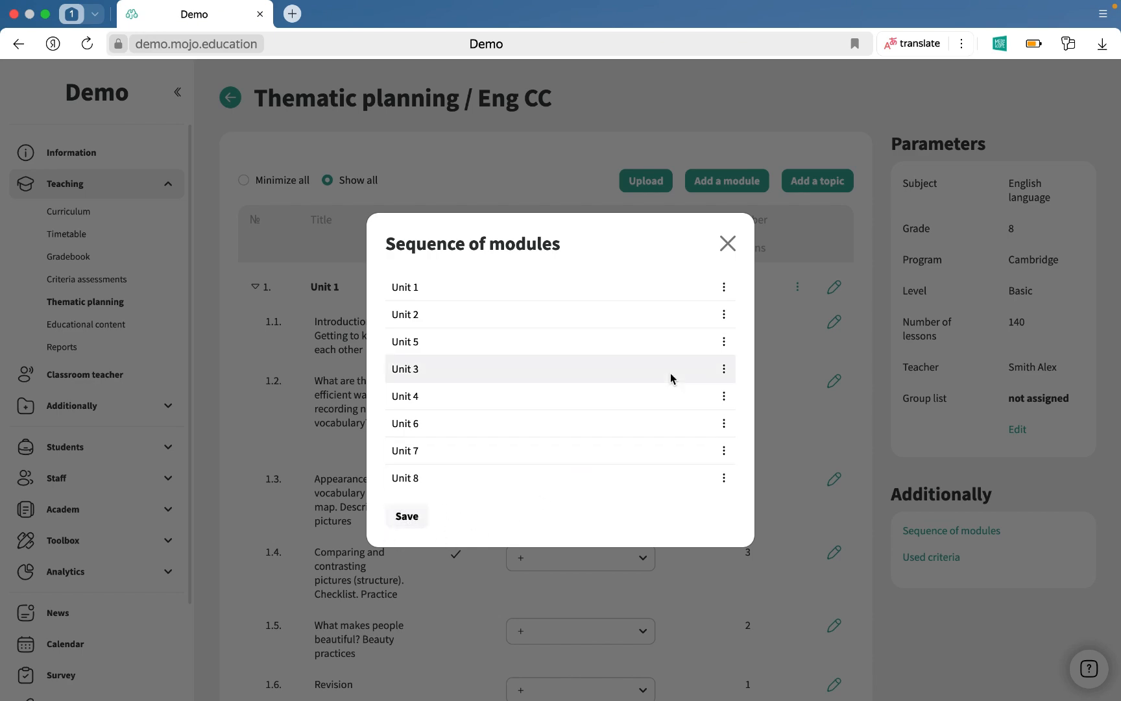
{"action": "left_click_drag", "start_coordinate": [725, 349], "coordinate": [724, 407]}
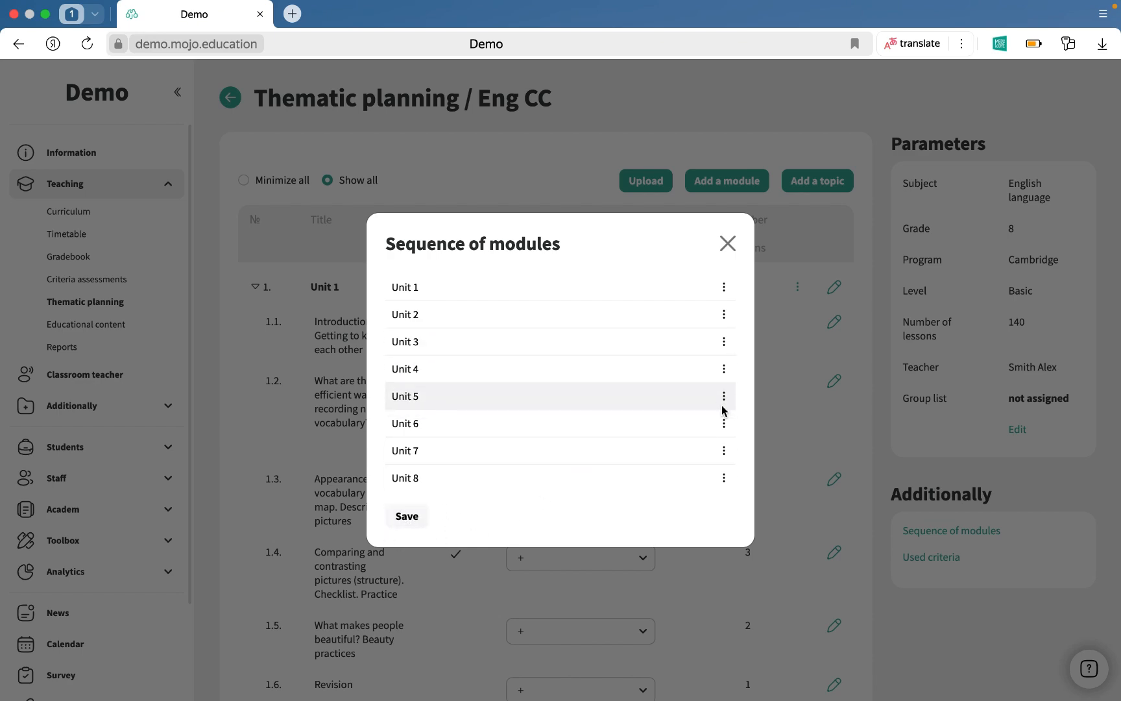
{"action": "left_click", "coordinate": [727, 244]}
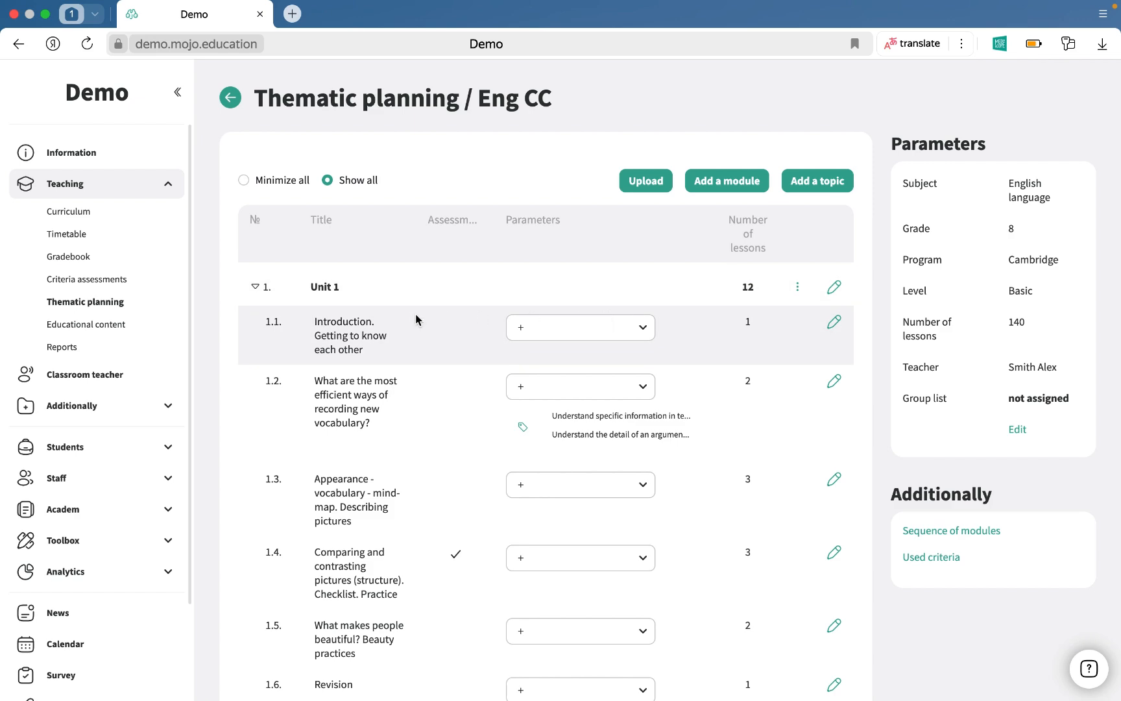
Collapse and expand the units of the plan to review their topics.
{"action": "scroll", "coordinate": [383, 318], "scroll_direction": "down", "scroll_amount": 2}
{"action": "scroll", "coordinate": [337, 318], "scroll_direction": "up", "scroll_amount": 2}
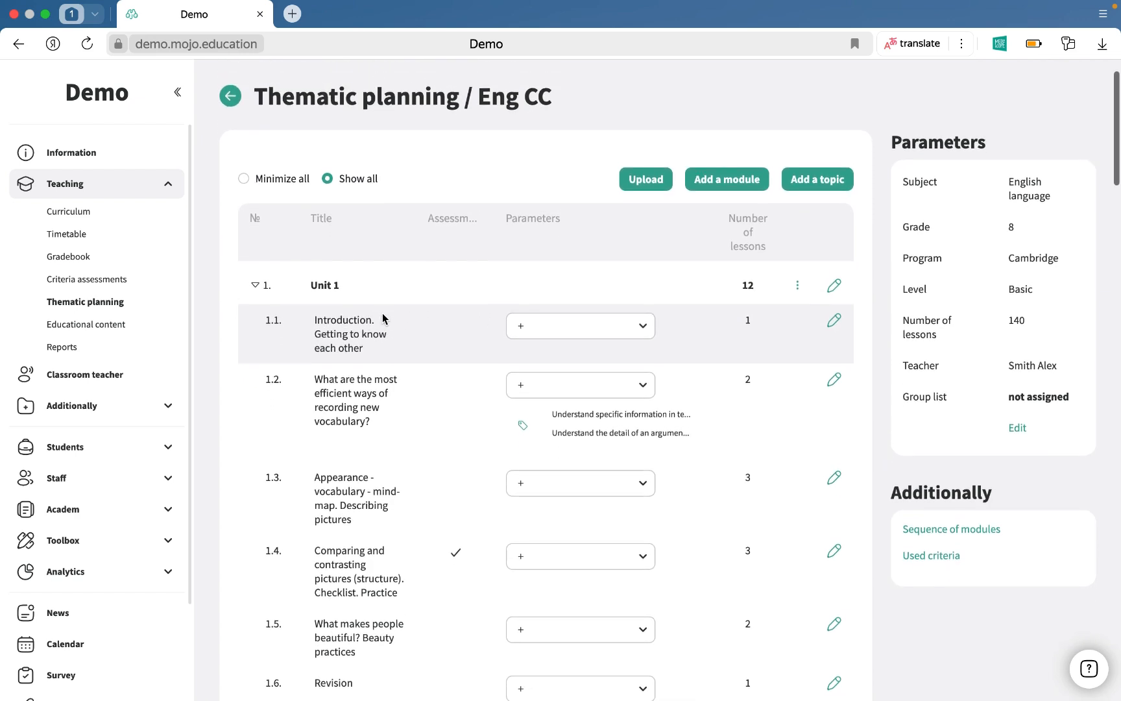
{"action": "left_click", "coordinate": [256, 290]}
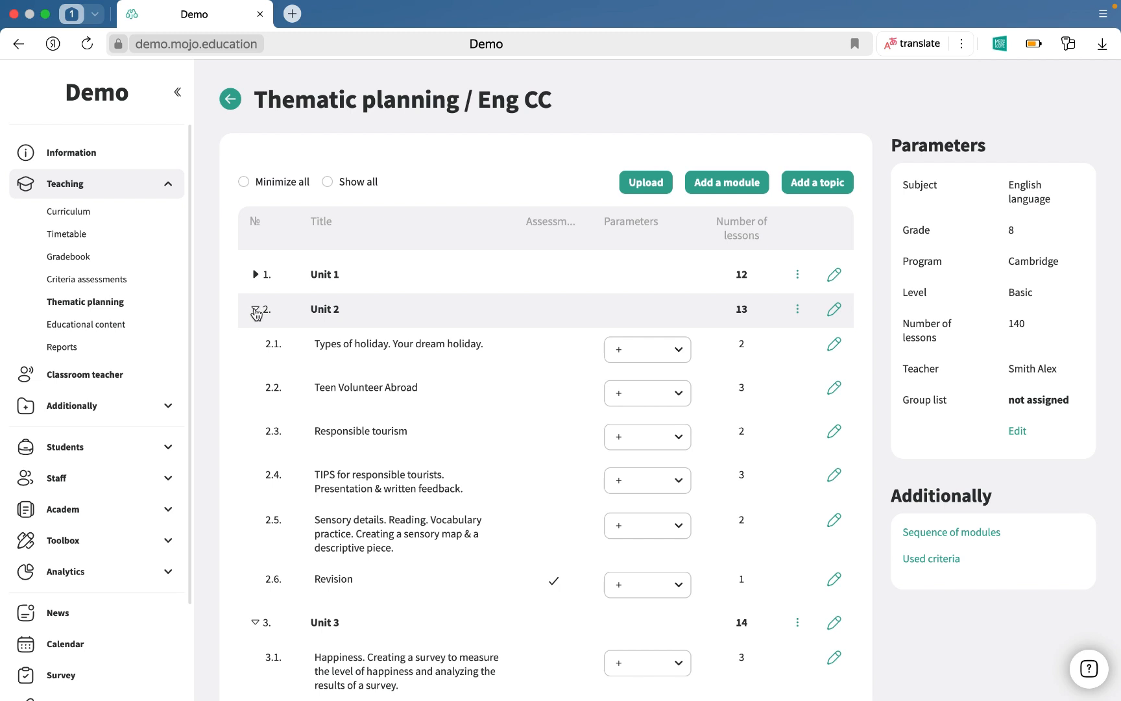
{"action": "left_click", "coordinate": [255, 310]}
{"action": "left_click", "coordinate": [256, 344]}
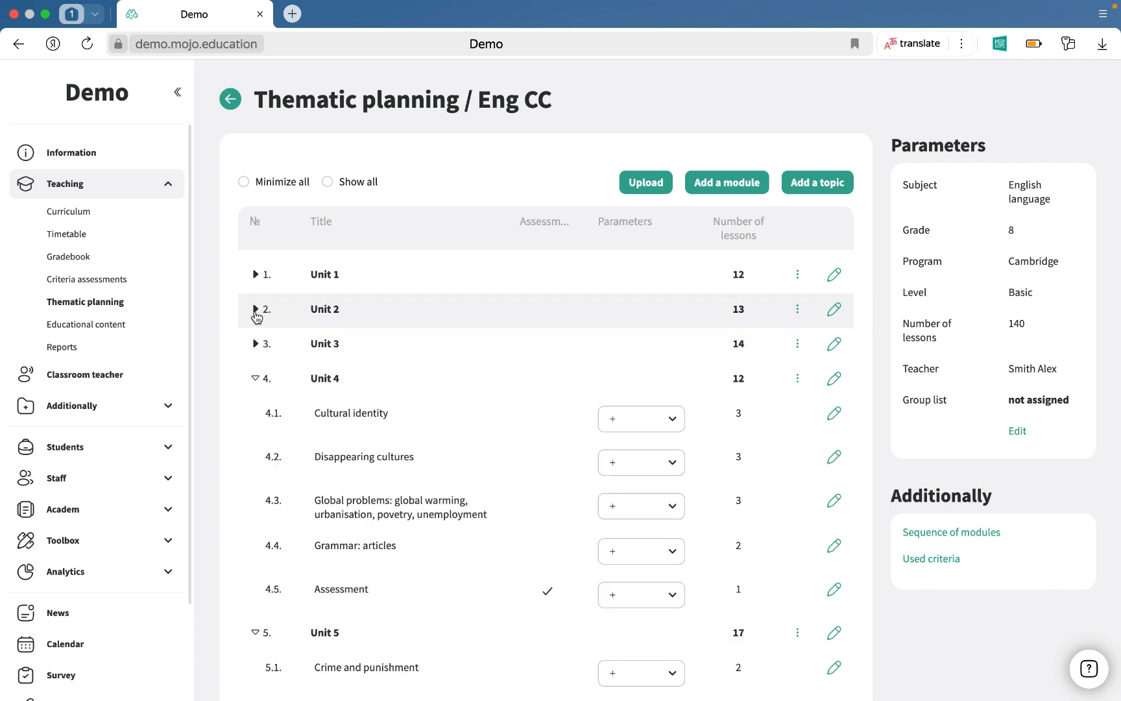
{"action": "left_click", "coordinate": [256, 311]}
{"action": "left_click", "coordinate": [256, 279]}
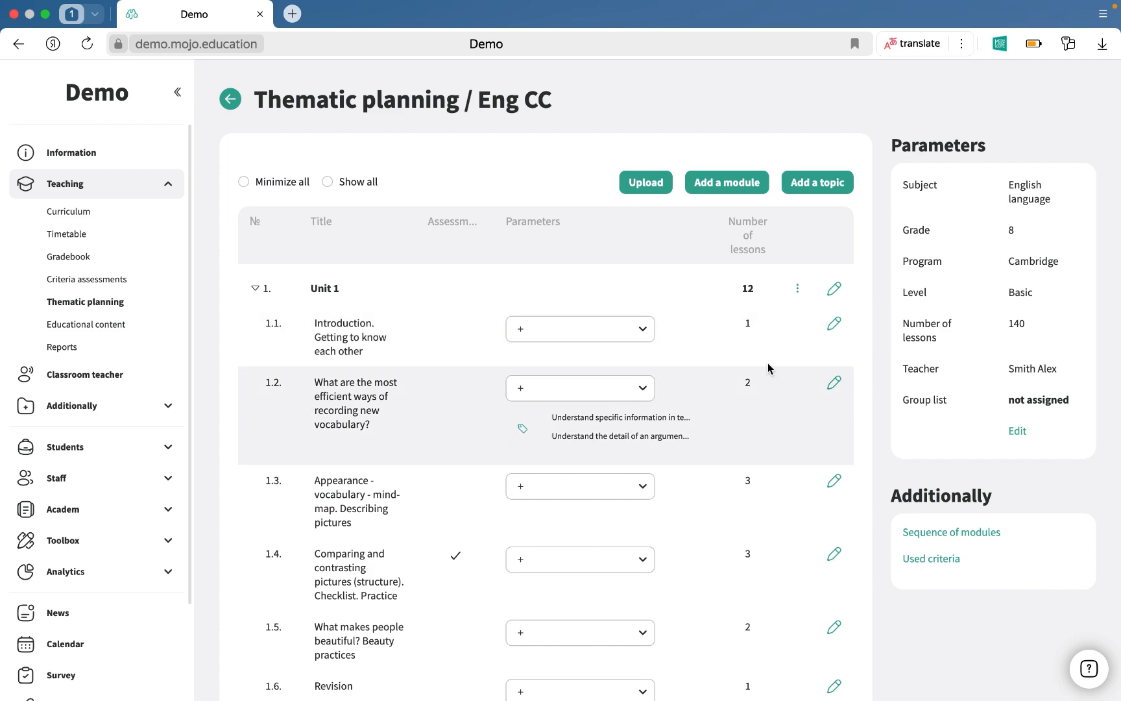
In Unit 1's topic sequence, move the beauty practices topic above the comparing and contrasting pictures topic and save.
{"action": "left_click", "coordinate": [798, 289]}
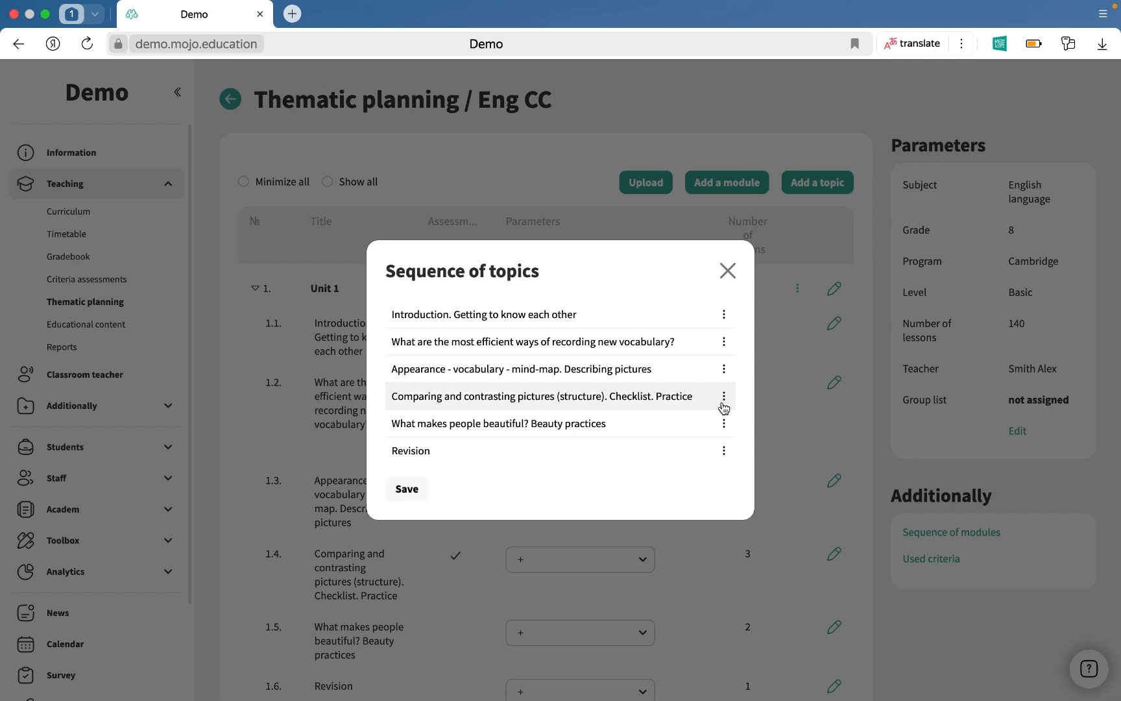
{"action": "mouse_move", "coordinate": [724, 408]}
{"action": "left_mouse_down"}
{"action": "mouse_move", "coordinate": [723, 376]}
{"action": "mouse_move", "coordinate": [724, 395]}
{"action": "left_mouse_up"}
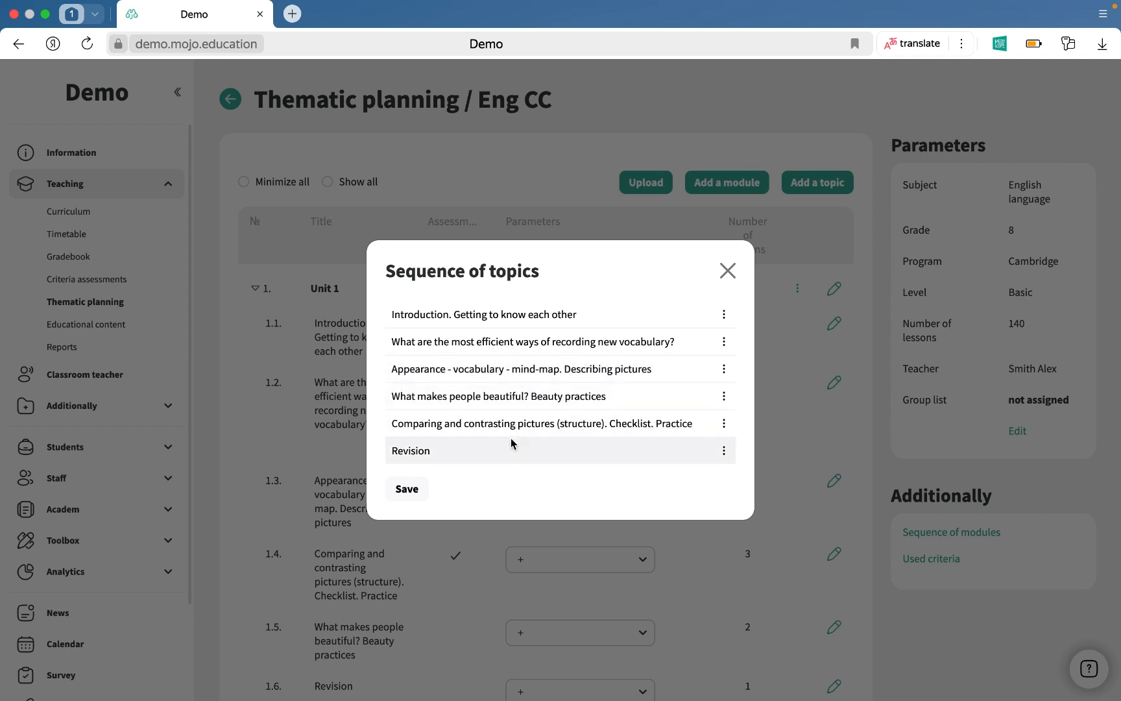
{"action": "left_click", "coordinate": [407, 490]}
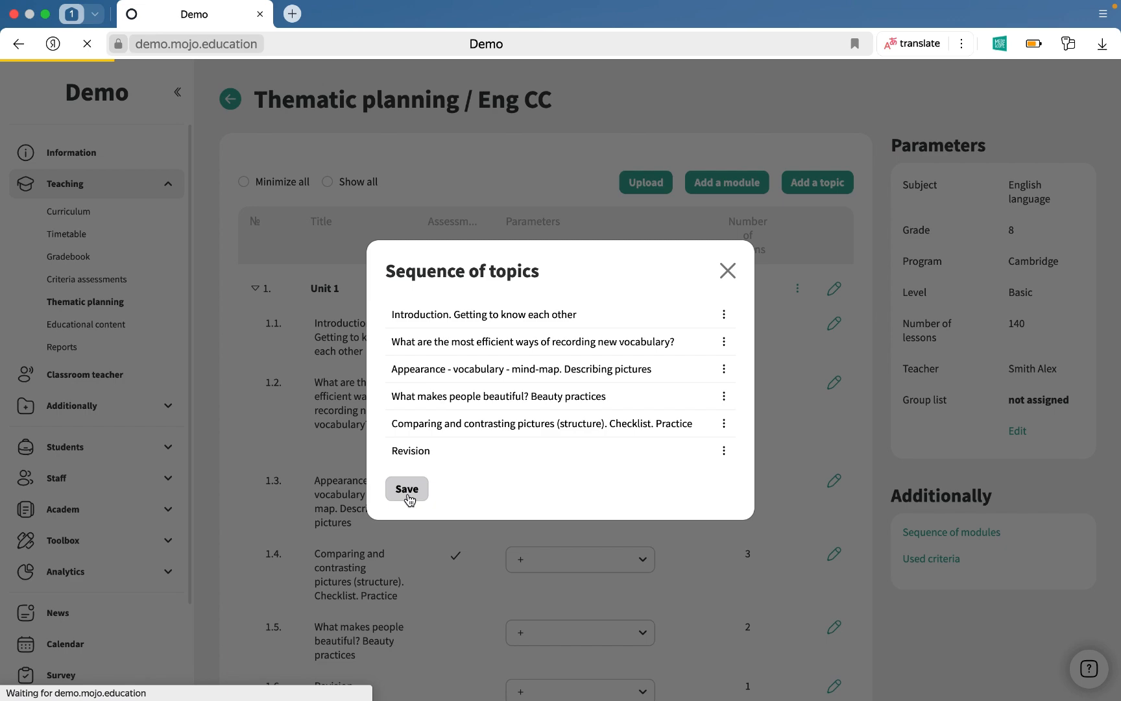
{"action": "scroll", "coordinate": [409, 499], "scroll_direction": "down", "scroll_amount": 3}
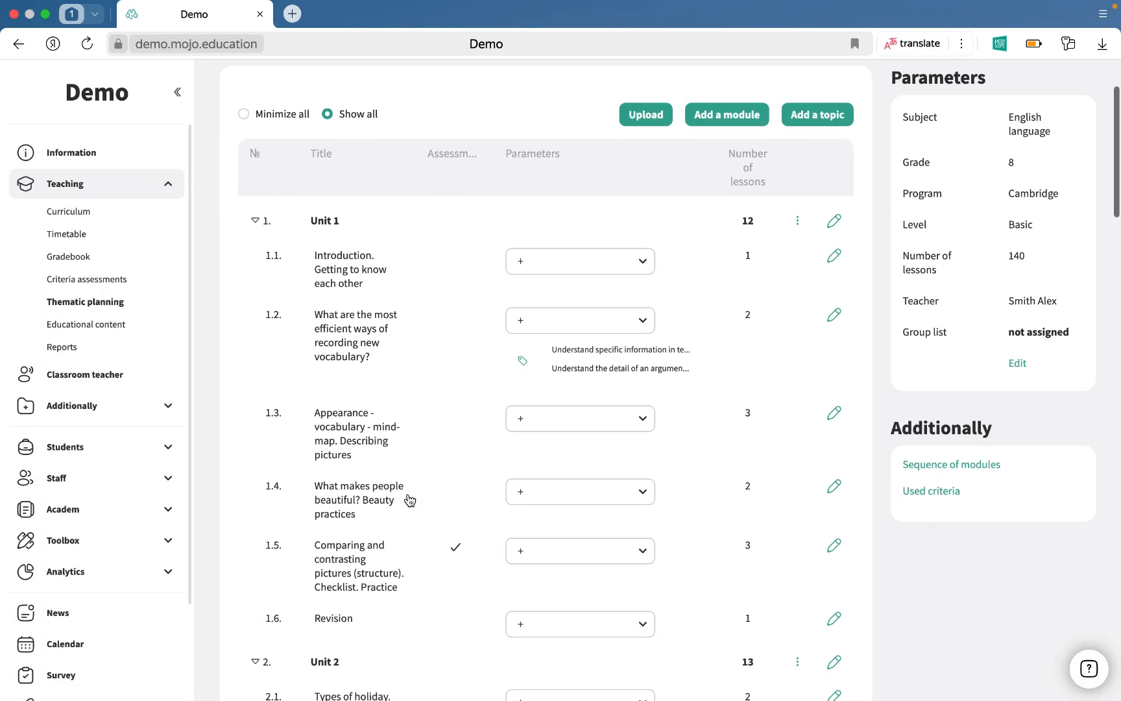
{"action": "scroll", "coordinate": [410, 499], "scroll_direction": "up", "scroll_amount": 3}
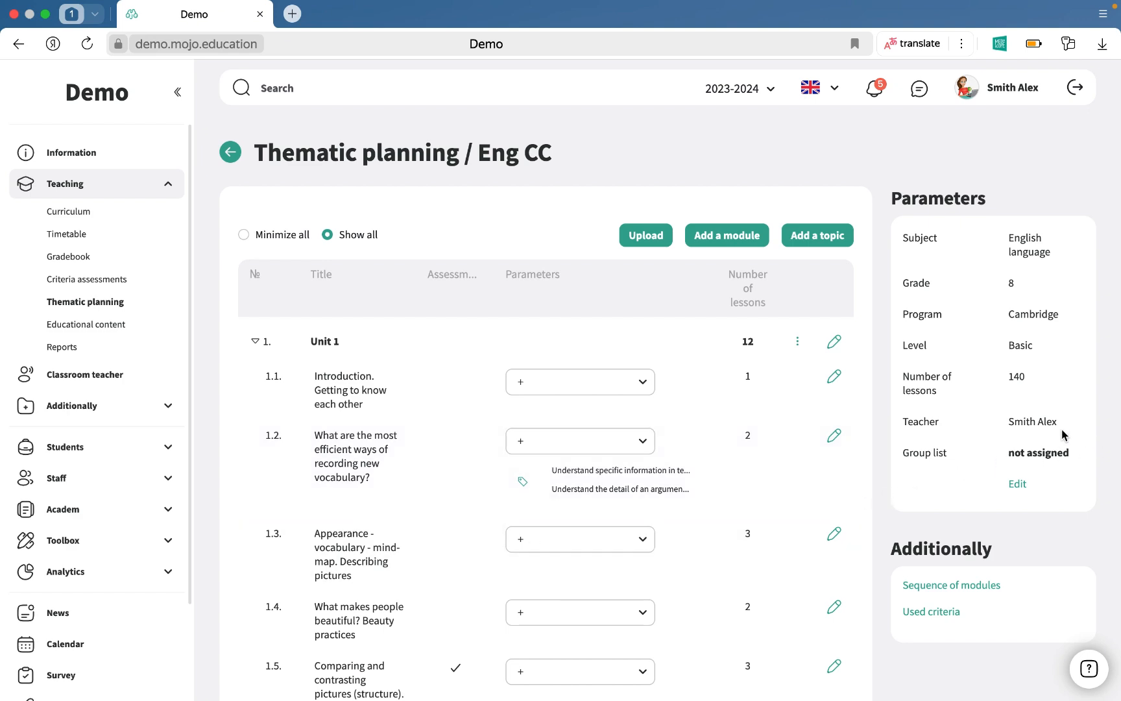
Edit the plan parameters to assign the groups Eng_8a and eng_8b and save.
{"action": "left_click", "coordinate": [1015, 485]}
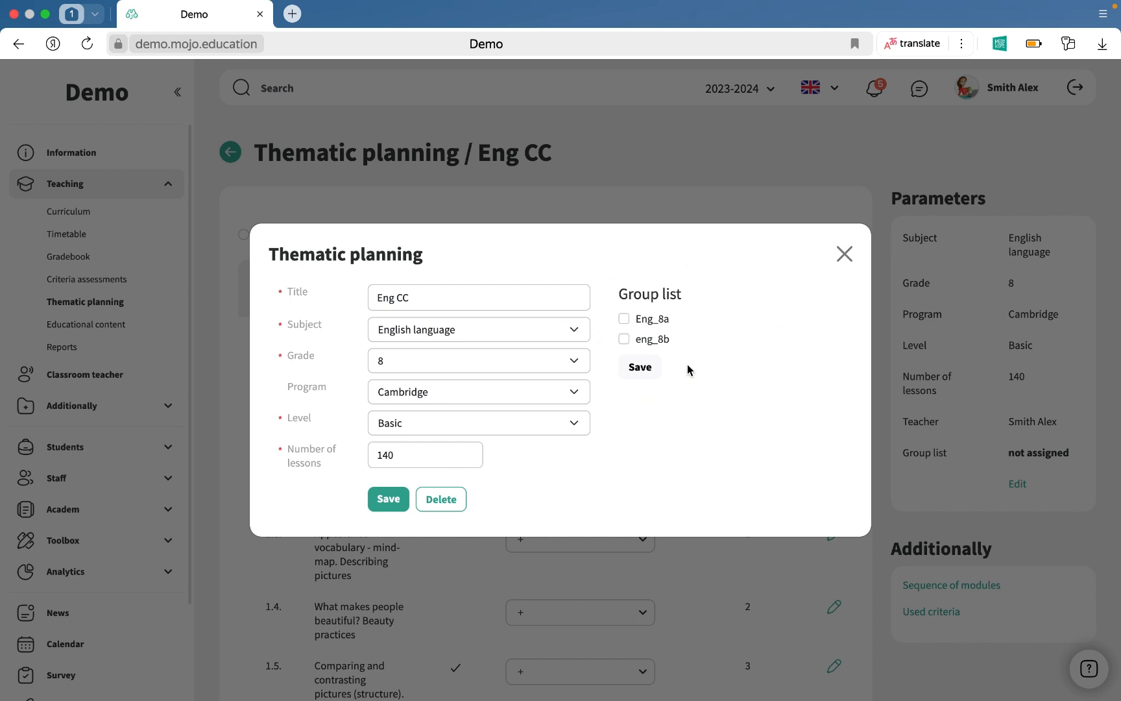
{"action": "left_click", "coordinate": [624, 318]}
{"action": "left_click", "coordinate": [624, 340]}
{"action": "left_click", "coordinate": [640, 370]}
{"action": "left_click", "coordinate": [388, 500]}
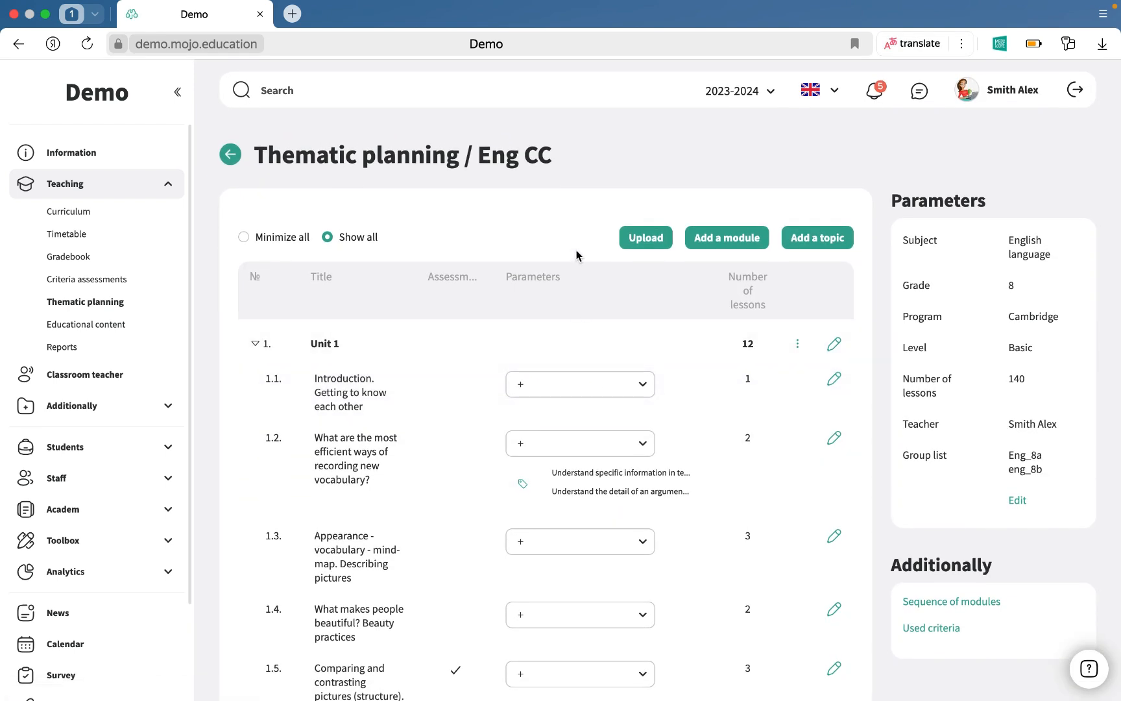
Open the gradebook and apply the thematic plan topic to the 06.05.2024 lesson of Eng_8a.
{"action": "key", "text": "super+l"}
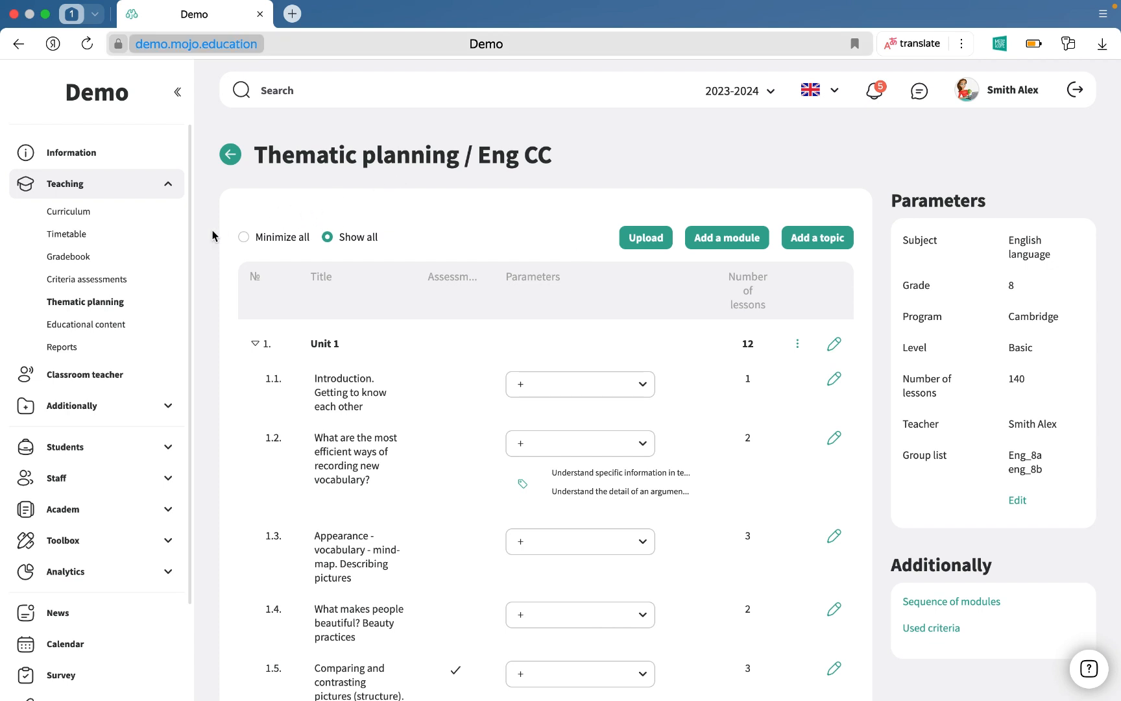
{"action": "left_click", "coordinate": [144, 260]}
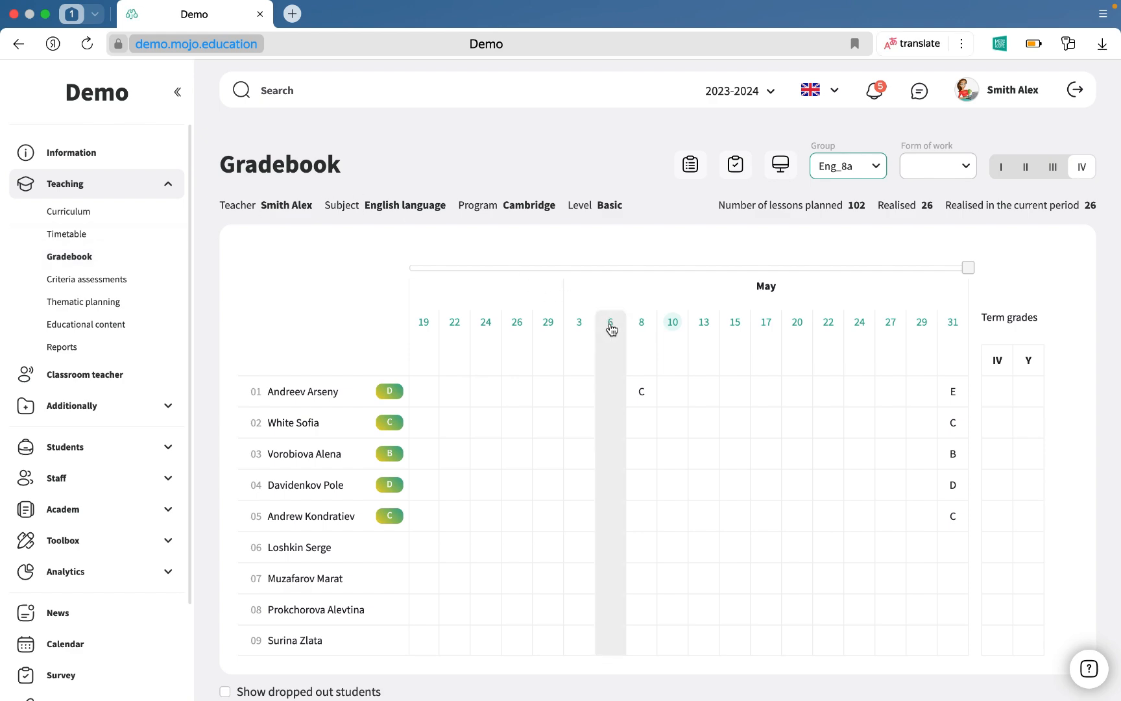
{"action": "left_click", "coordinate": [610, 323]}
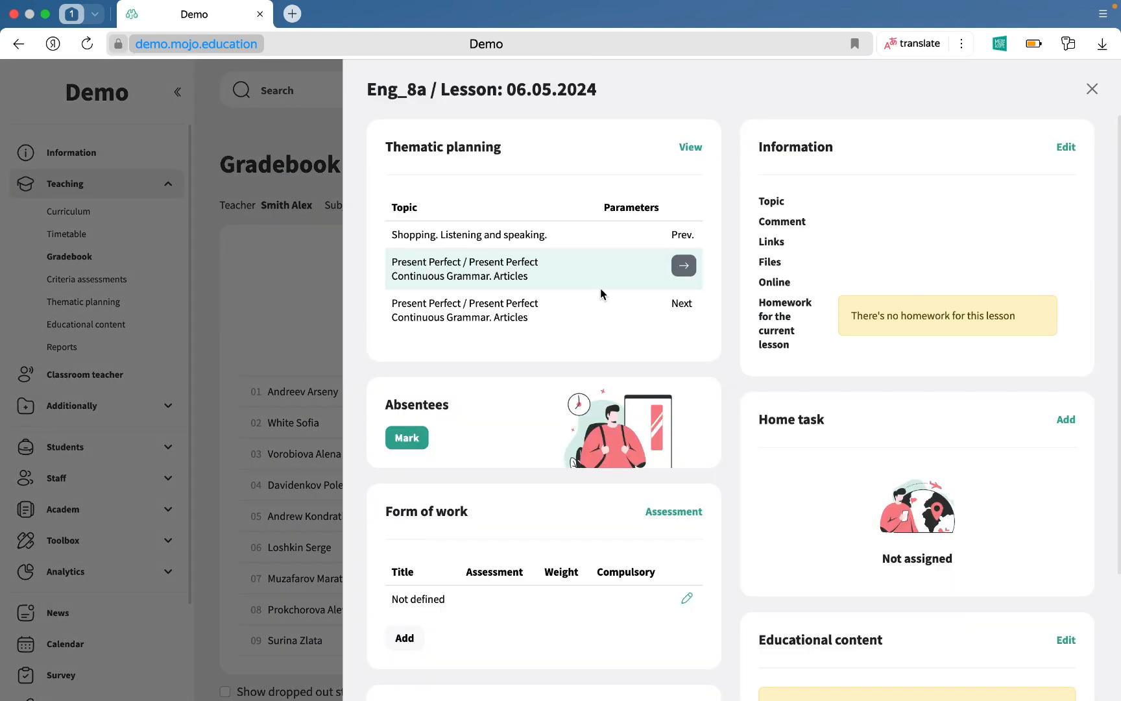
{"action": "left_click", "coordinate": [686, 269]}
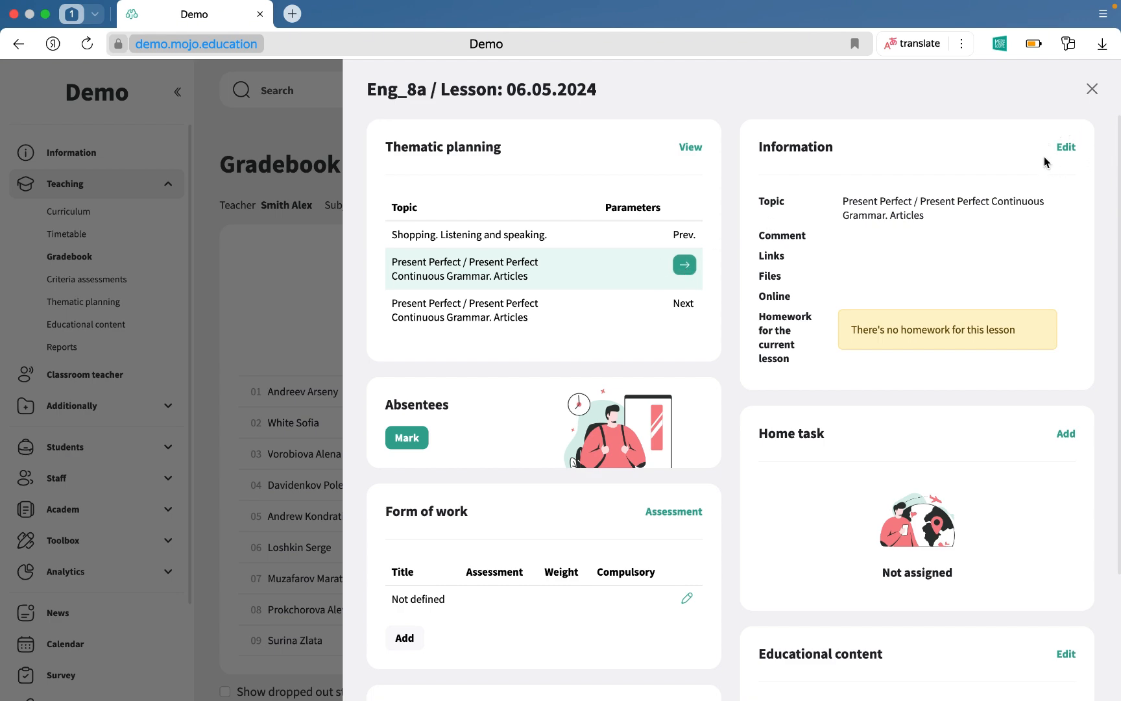
{"action": "left_click", "coordinate": [1092, 89]}
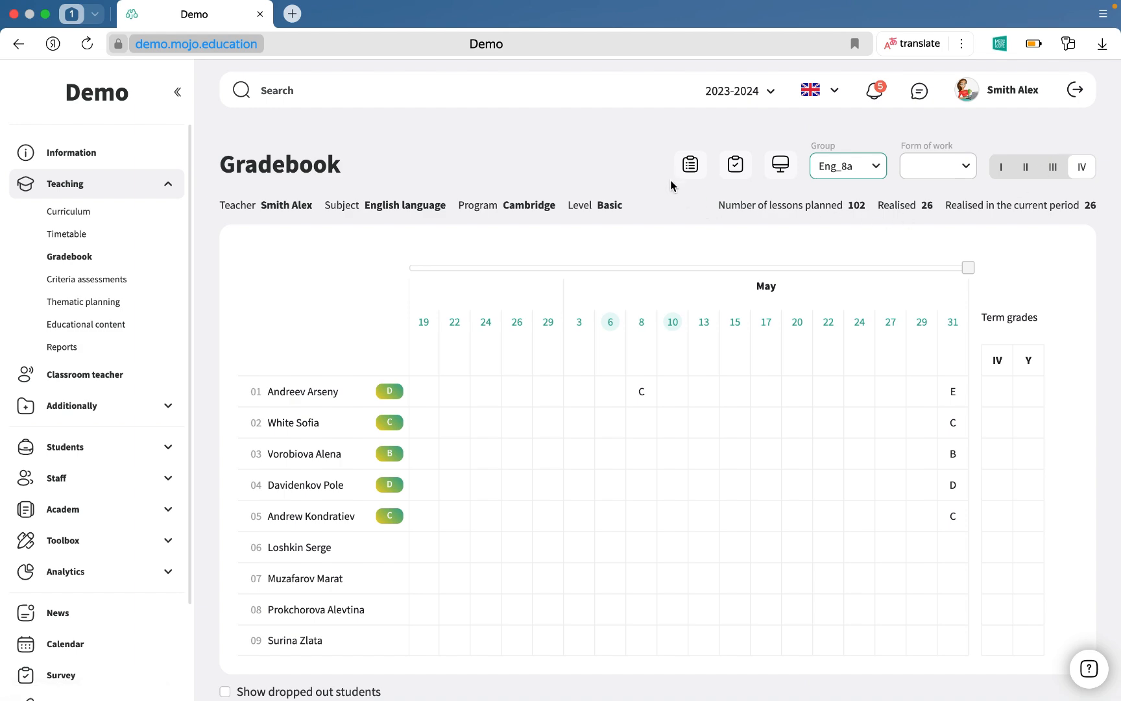
In the gradebook's thematic planning overview, fill lesson 6 on 13.09.2023 with its topic from the thematic plan and save.
{"action": "left_click", "coordinate": [691, 167]}
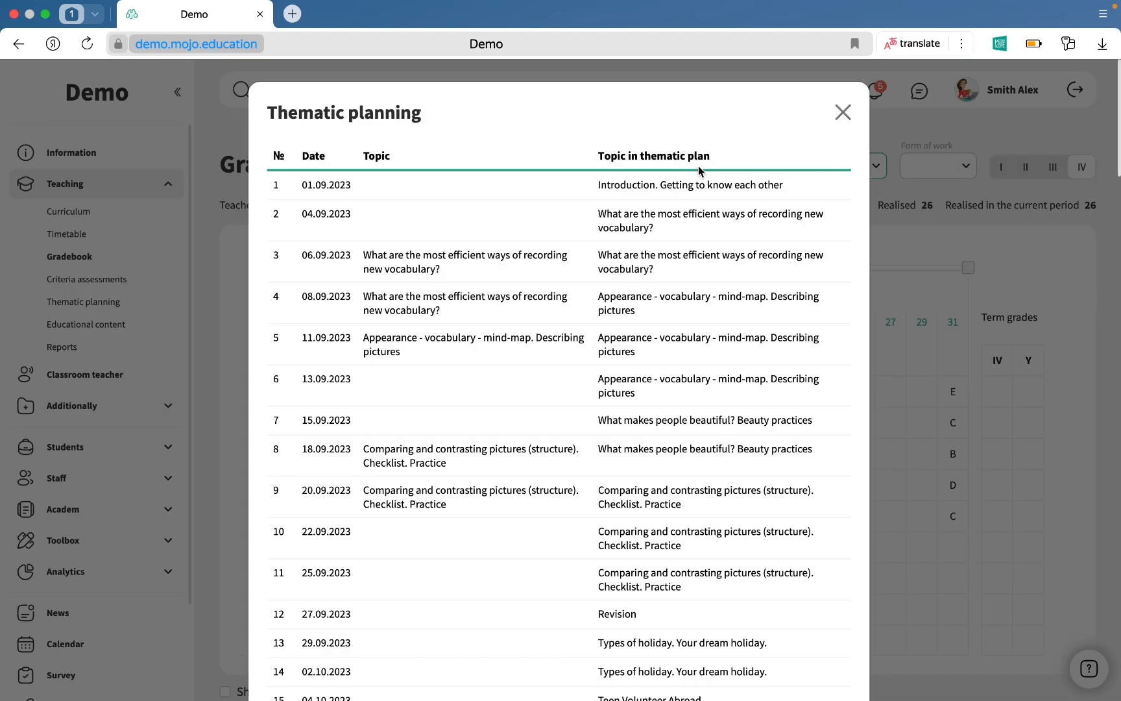
{"action": "scroll", "coordinate": [624, 324], "scroll_direction": "down", "scroll_amount": 3}
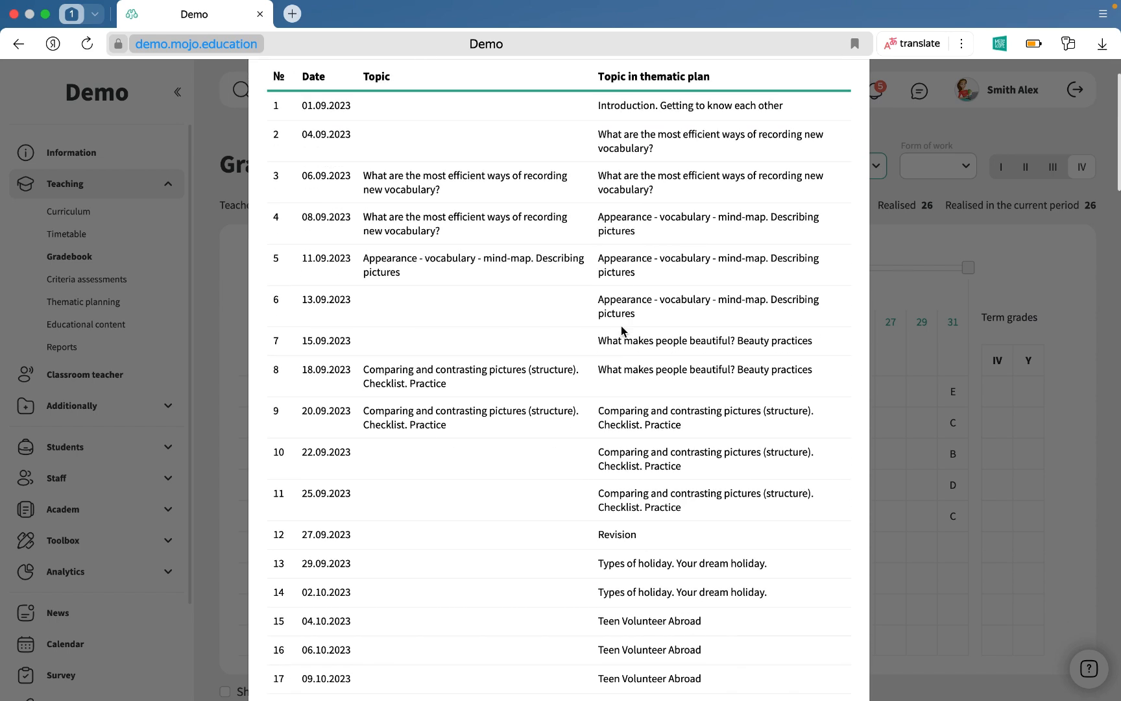
{"action": "scroll", "coordinate": [623, 328], "scroll_direction": "up", "scroll_amount": 3}
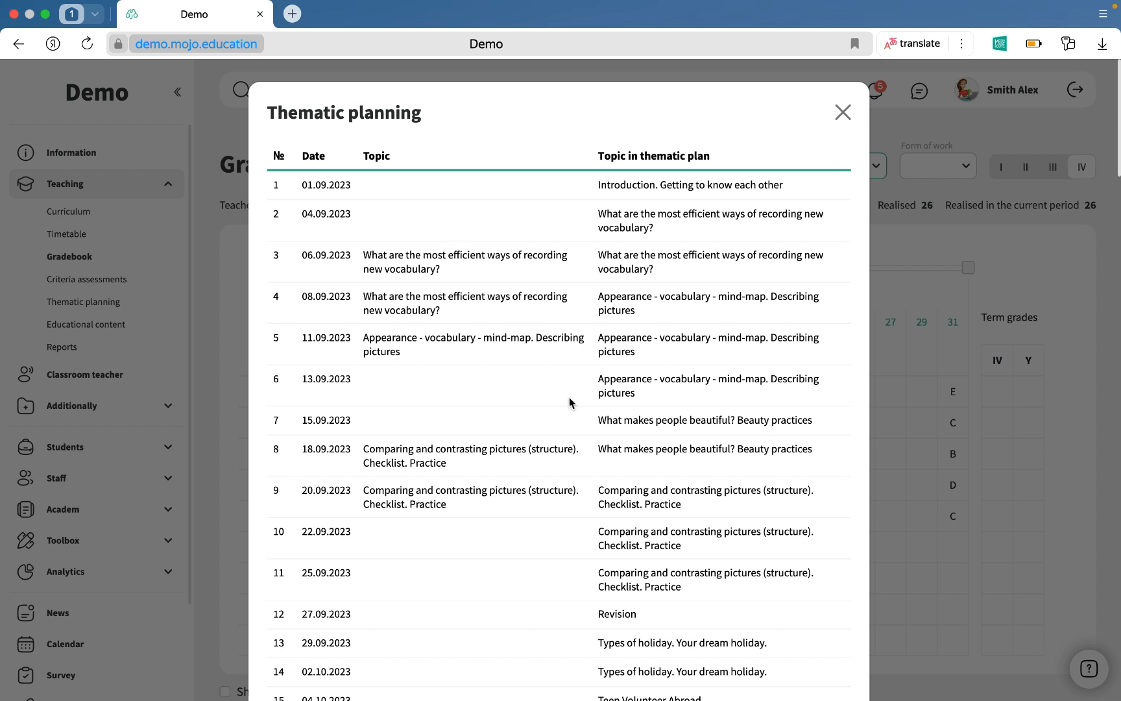
{"action": "left_click", "coordinate": [439, 381]}
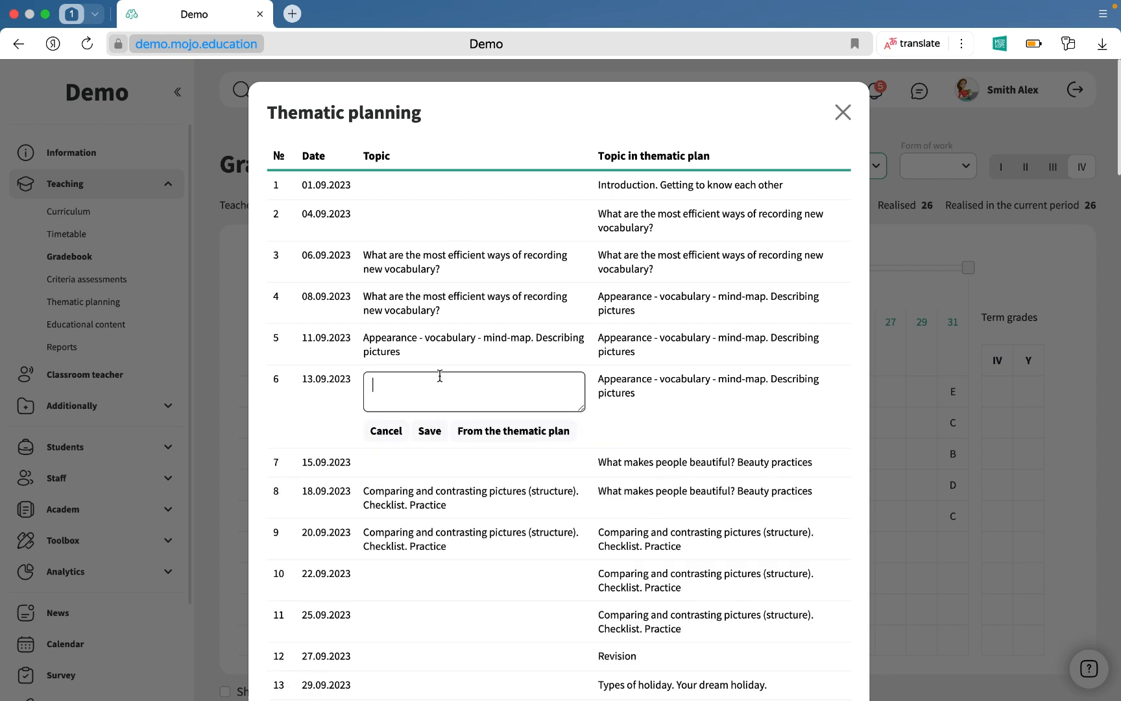
{"action": "left_click", "coordinate": [483, 432]}
{"action": "left_click", "coordinate": [428, 431]}
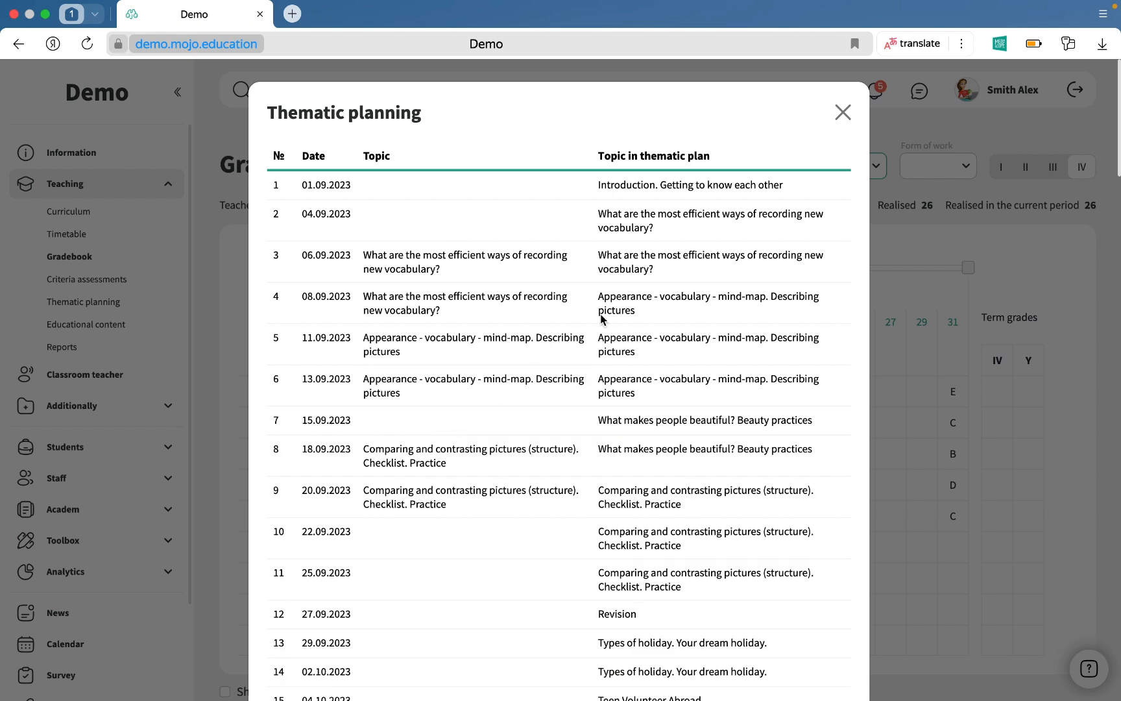
{"action": "left_click", "coordinate": [842, 113]}
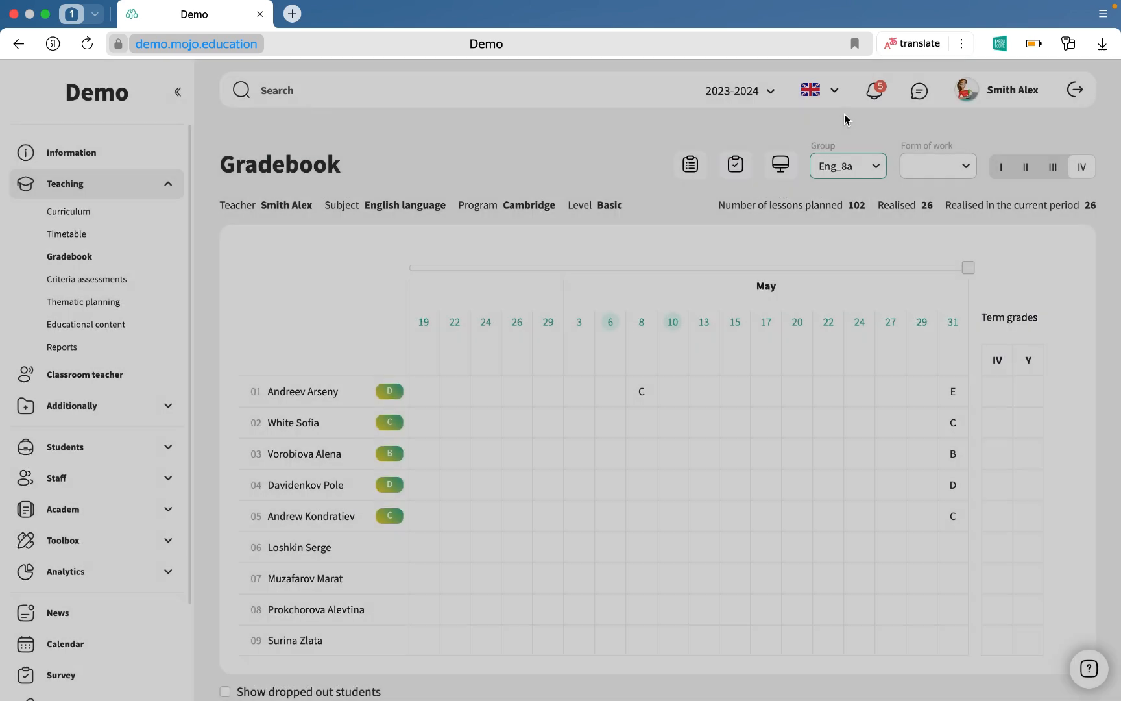